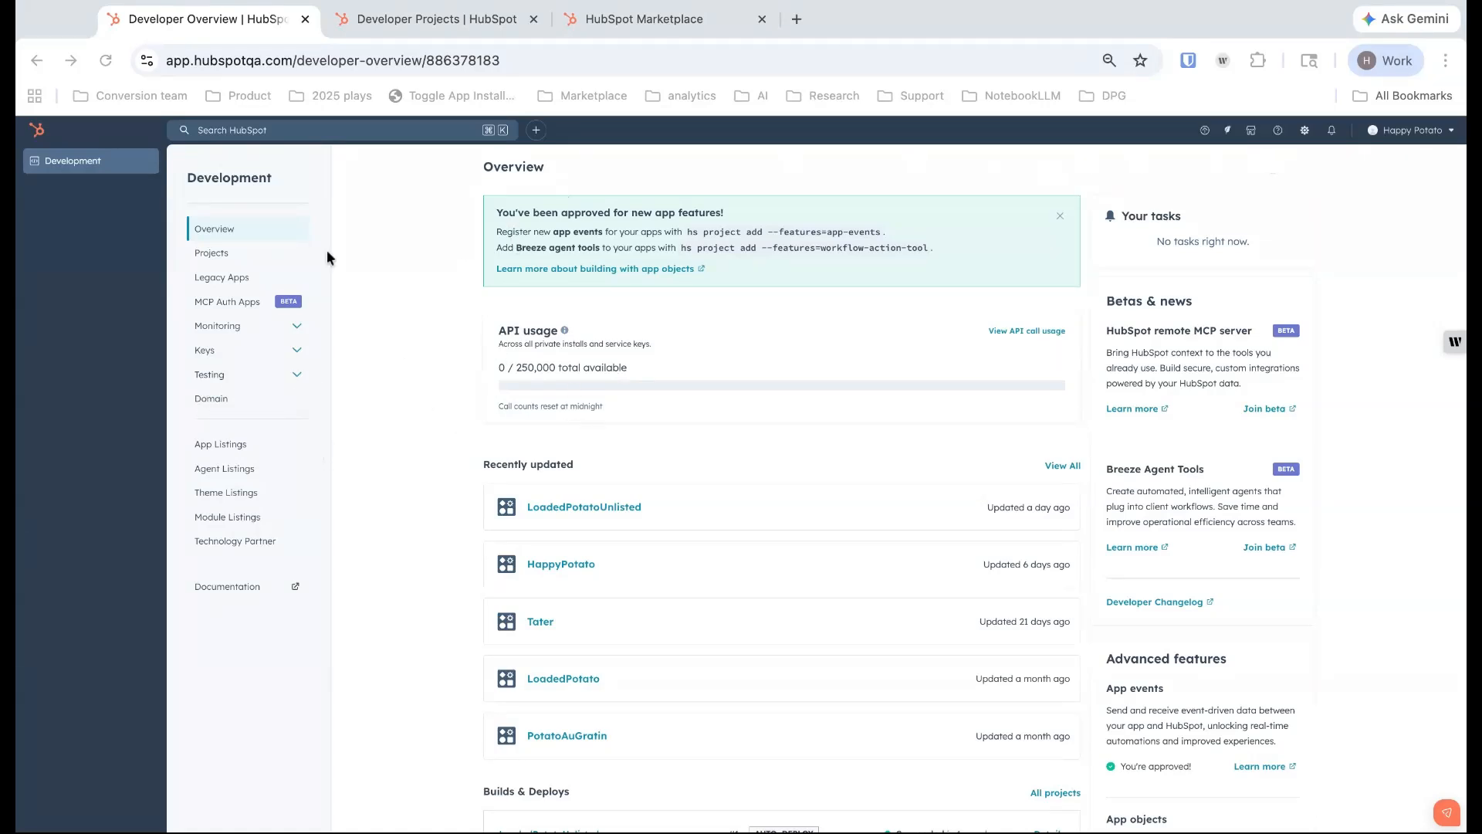
Step: Open the Insta Potat :) app listing from the developer account's app listings for editing
click(230, 446)
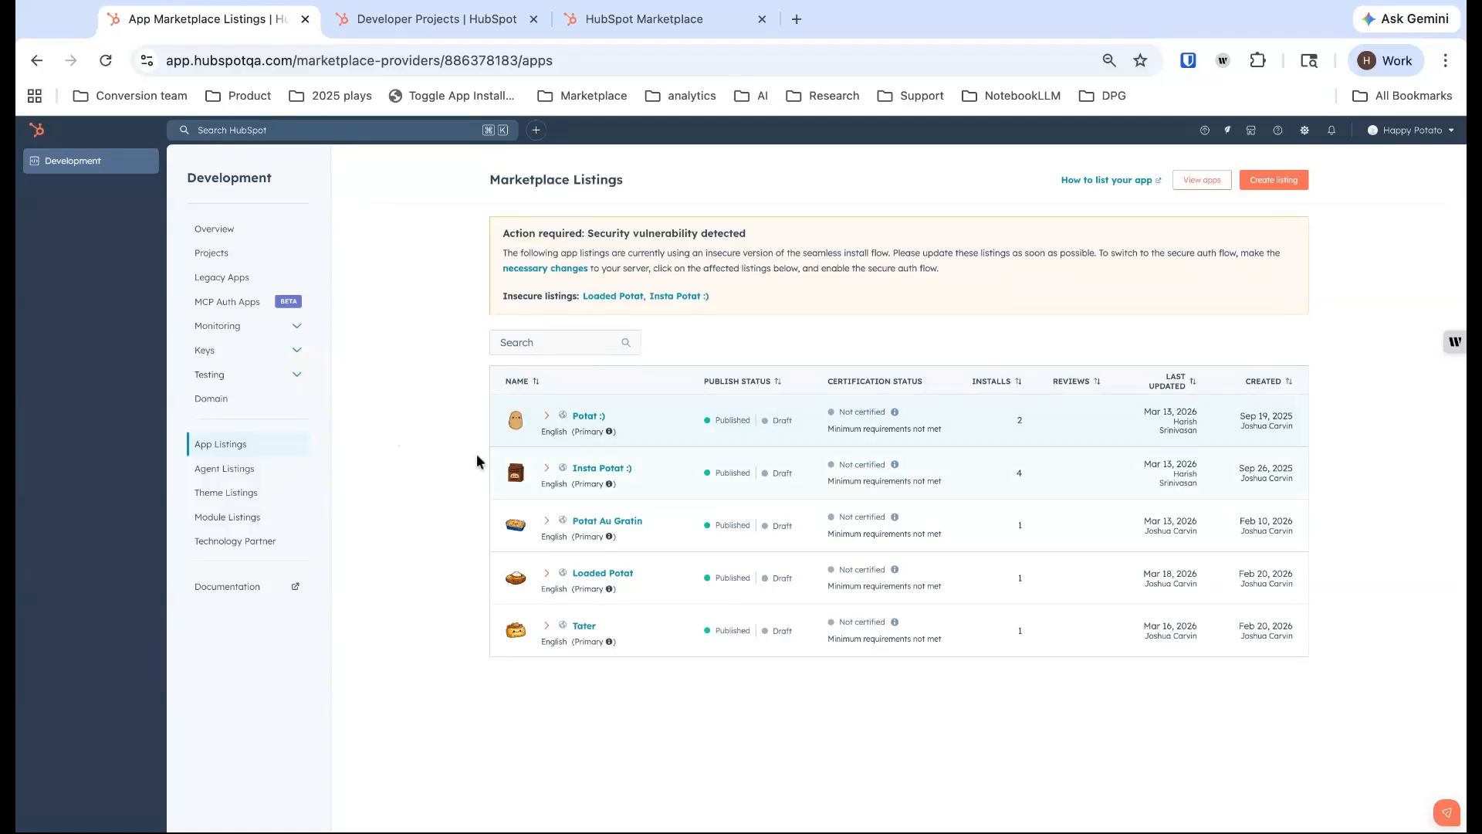
click(598, 469)
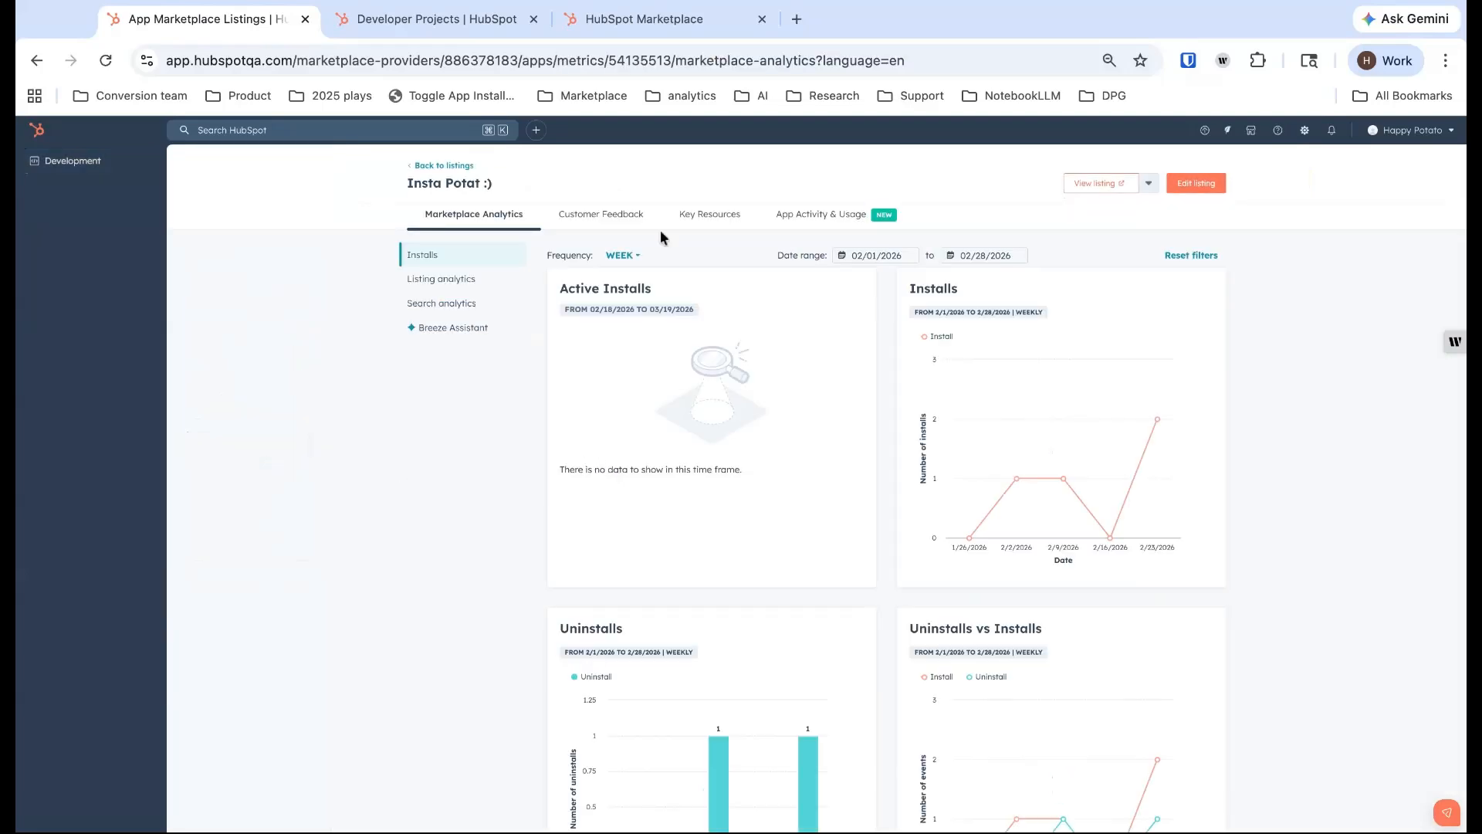
click(1196, 183)
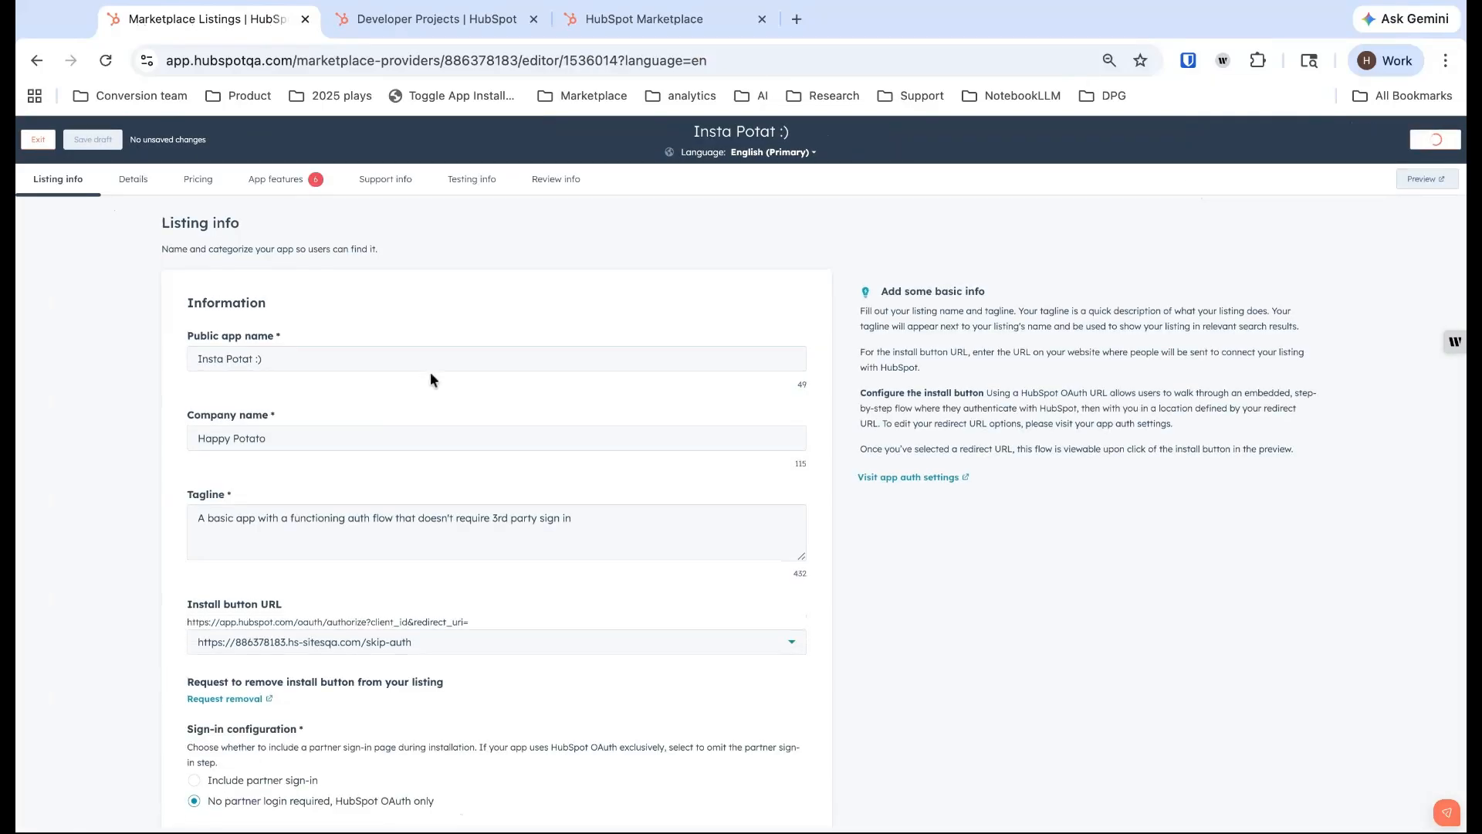
Step: Examine the redirect URL choices offered for the listing's install button URL
scroll(772, 583, down, 2)
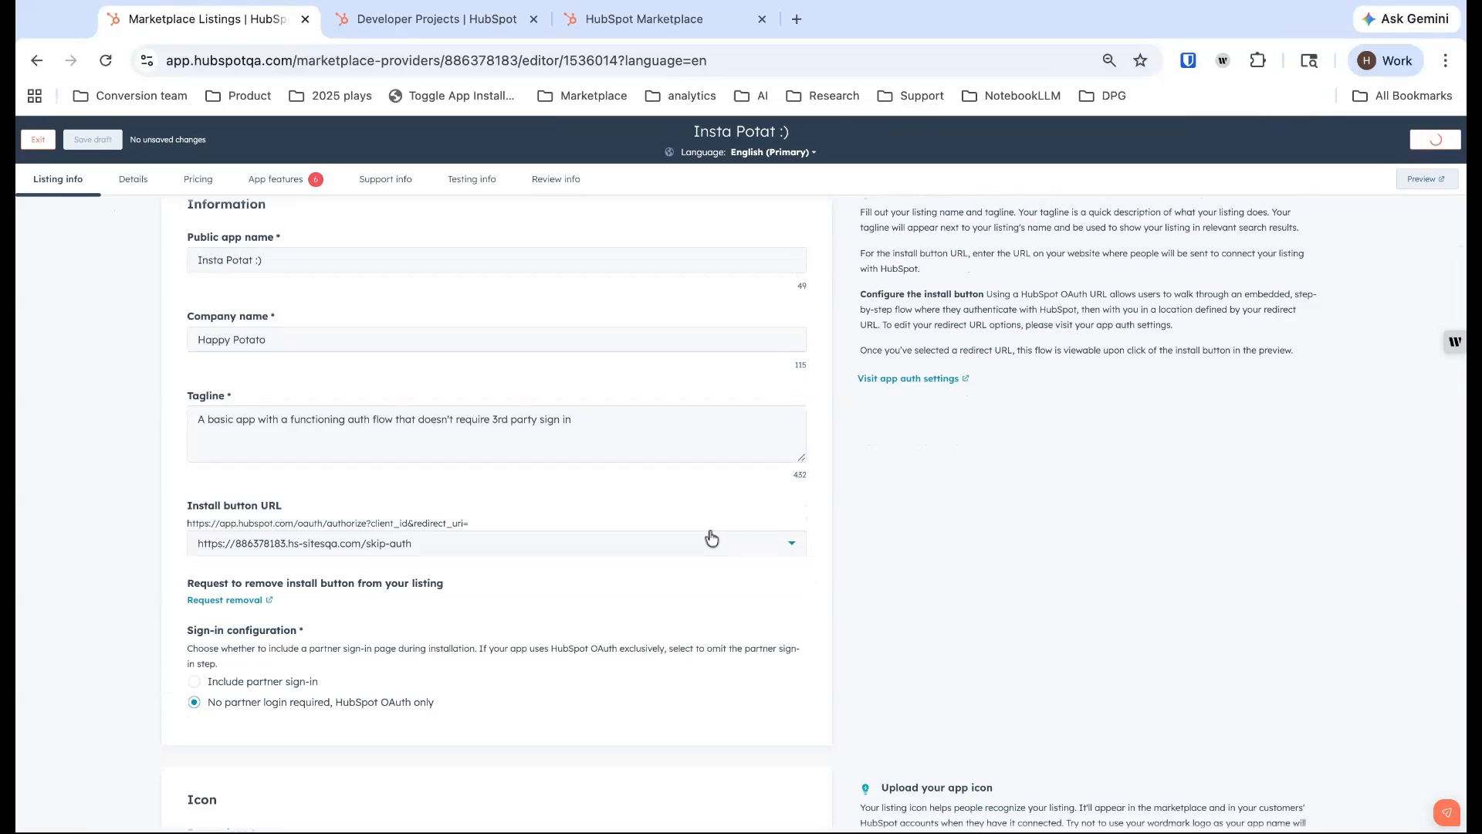
click(749, 550)
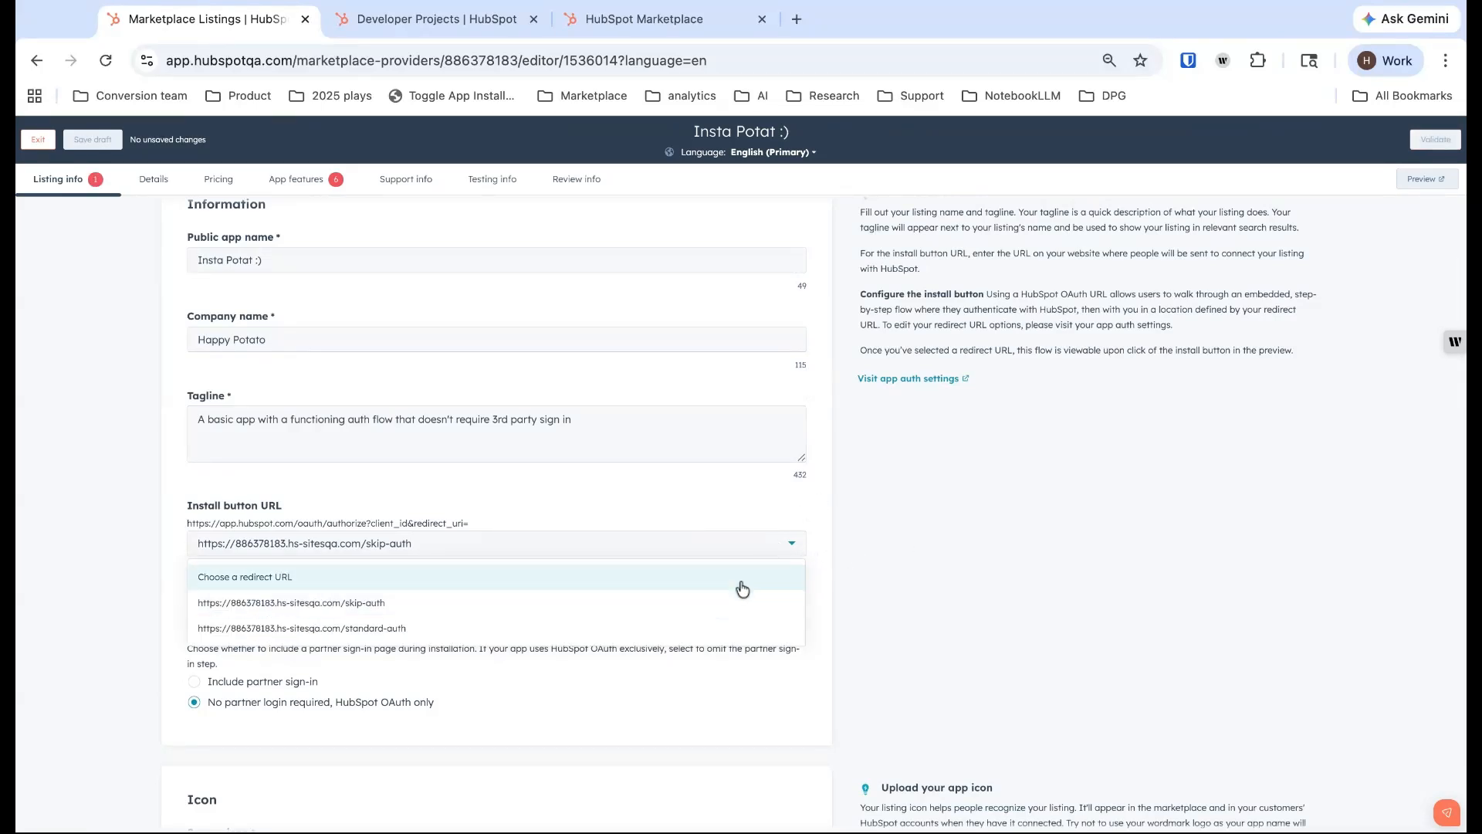
click(1008, 568)
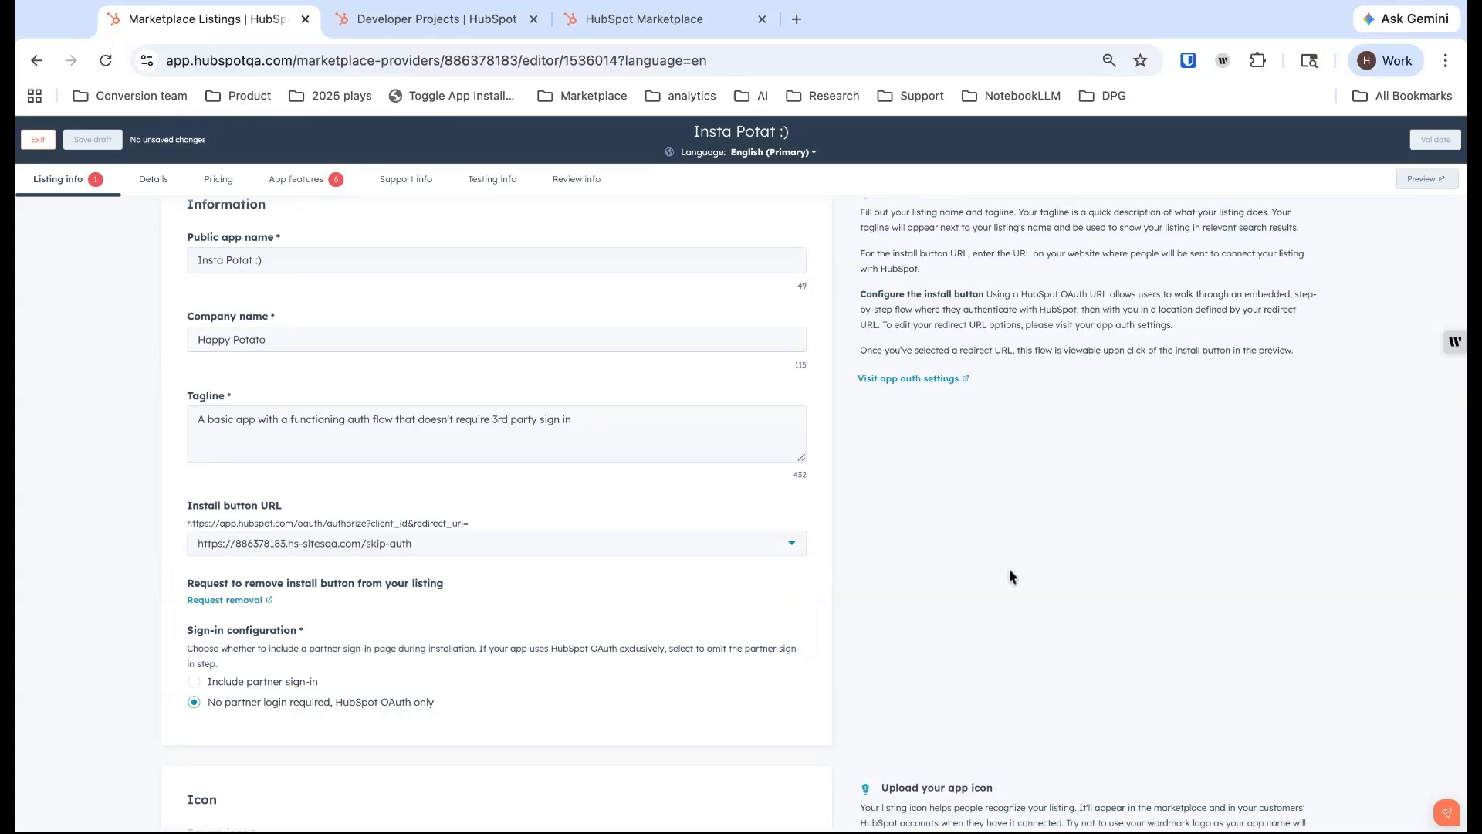
click(785, 546)
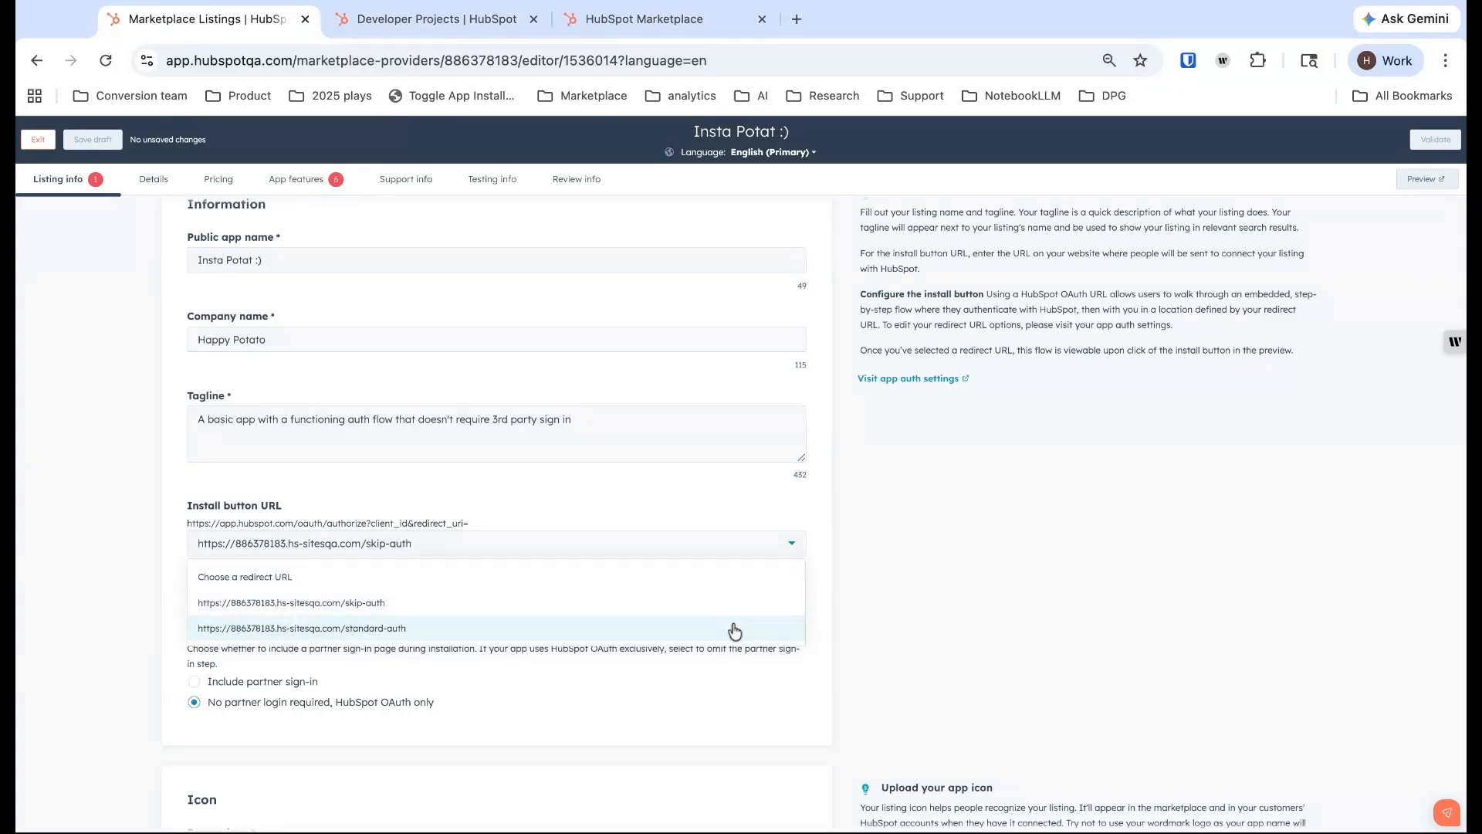
click(967, 533)
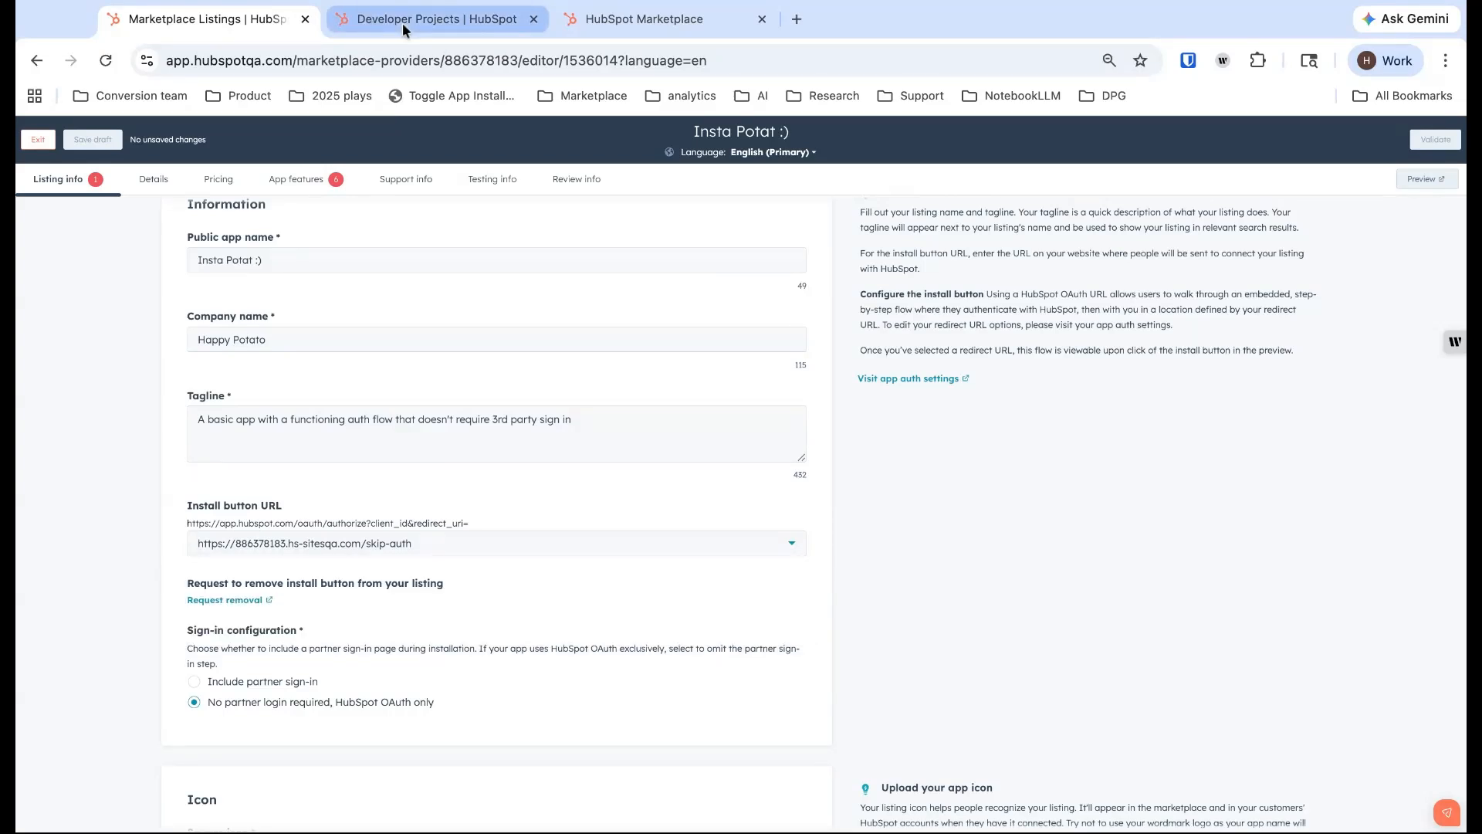
Step: Switch to the InstantPotato project's auth page and review its required scopes and redirect URLs
click(404, 23)
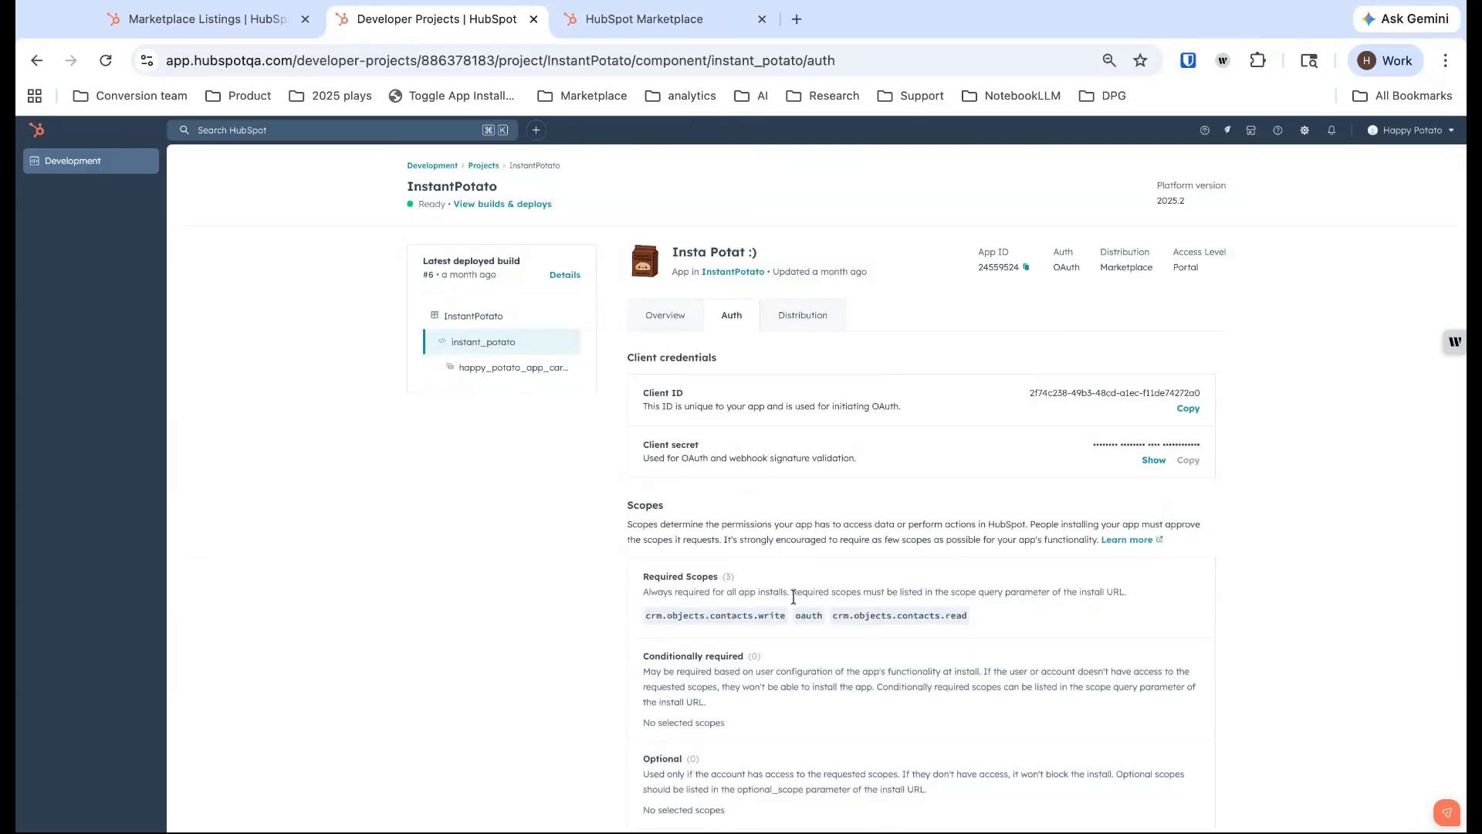
scroll(792, 597, down, 3)
scroll(793, 597, up, 1)
scroll(847, 623, down, 3)
scroll(804, 692, up, 1)
click(908, 754)
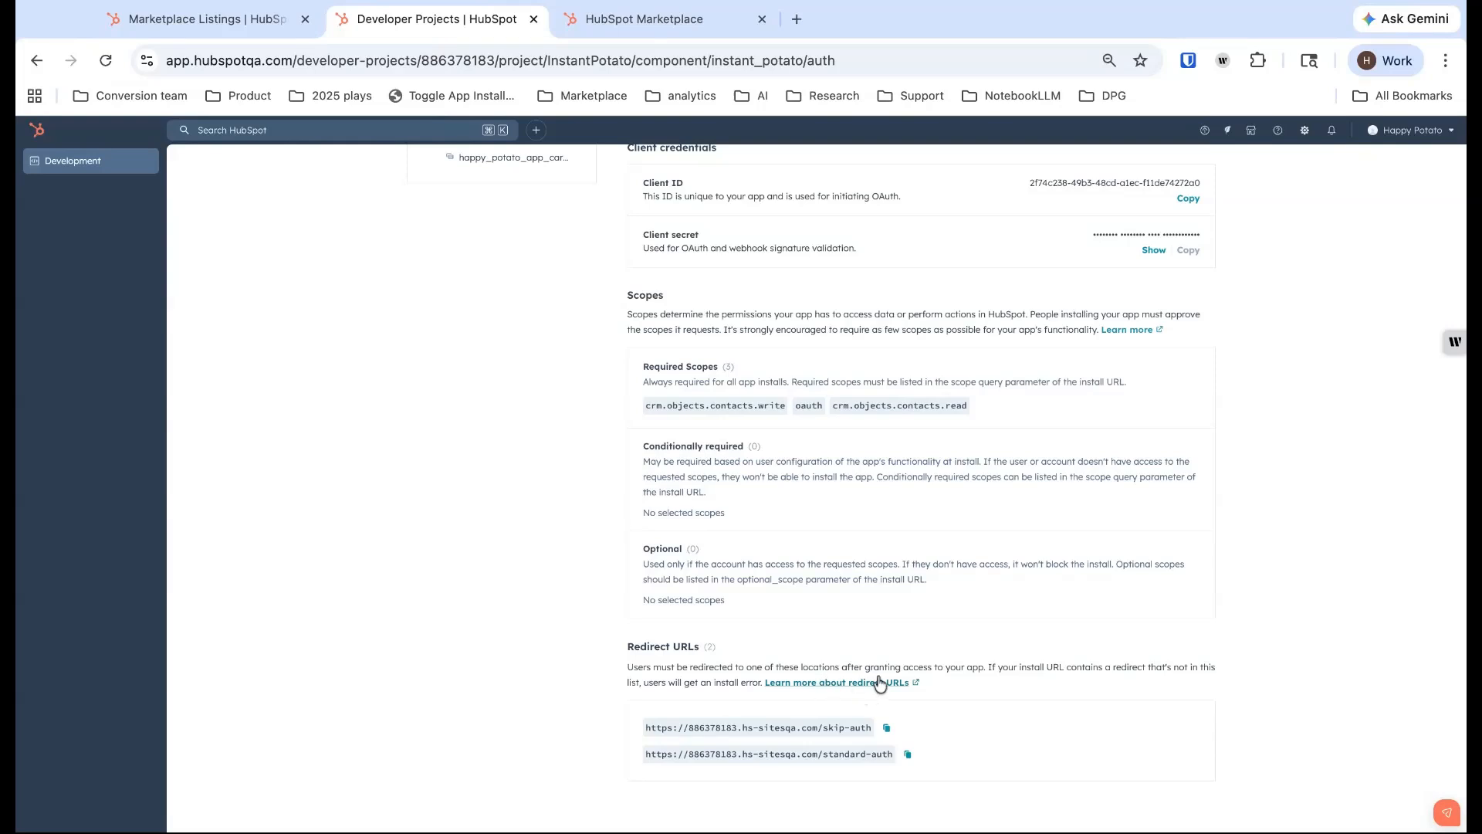
scroll(707, 689, up, 1)
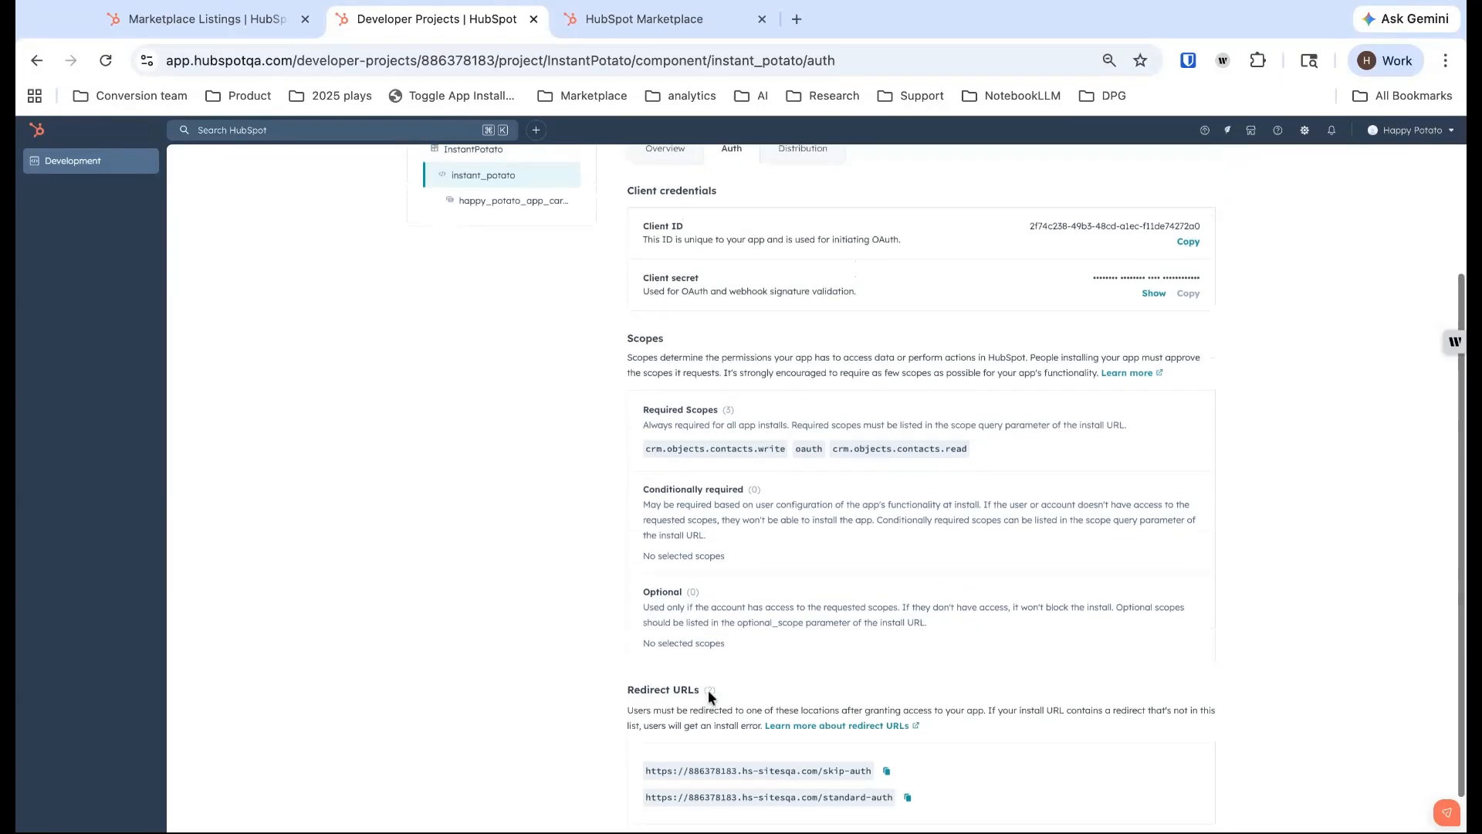
scroll(707, 689, down, 1)
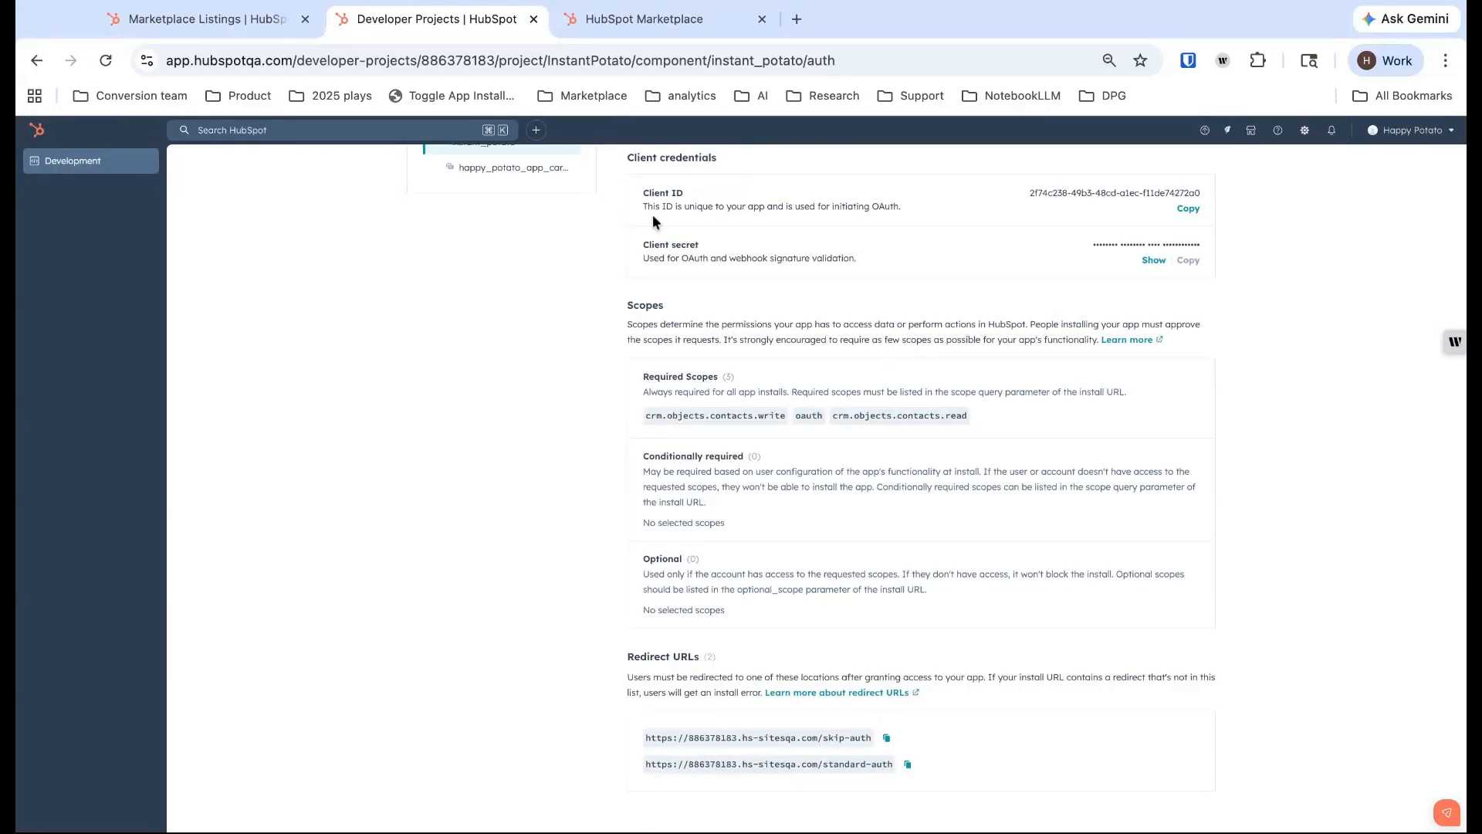
scroll(711, 447, up, 1)
scroll(711, 447, down, 1)
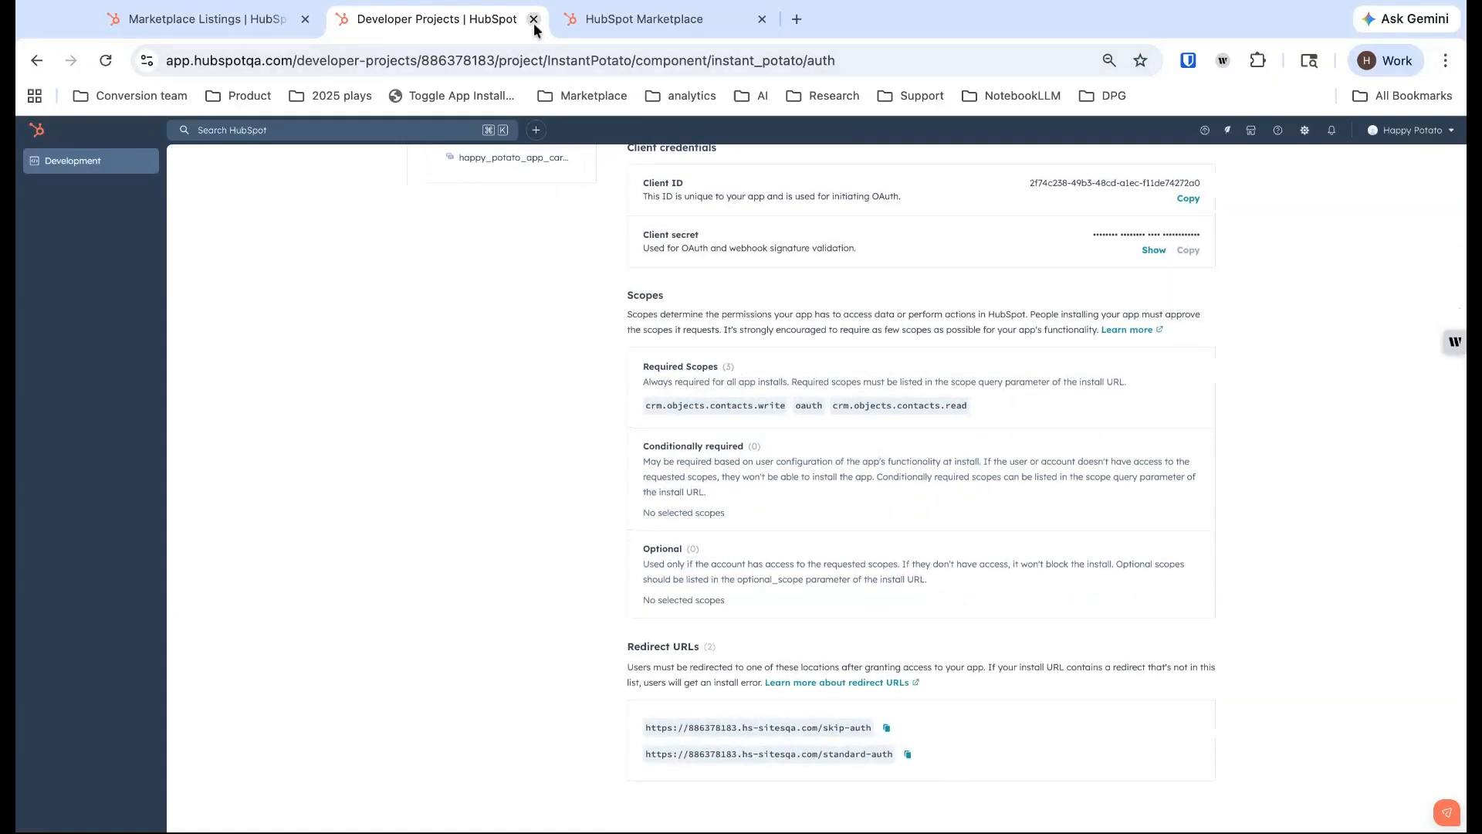
Step: Return to the Insta Potat :) listing editor and recheck the install button URL options and sign-in configuration
click(226, 31)
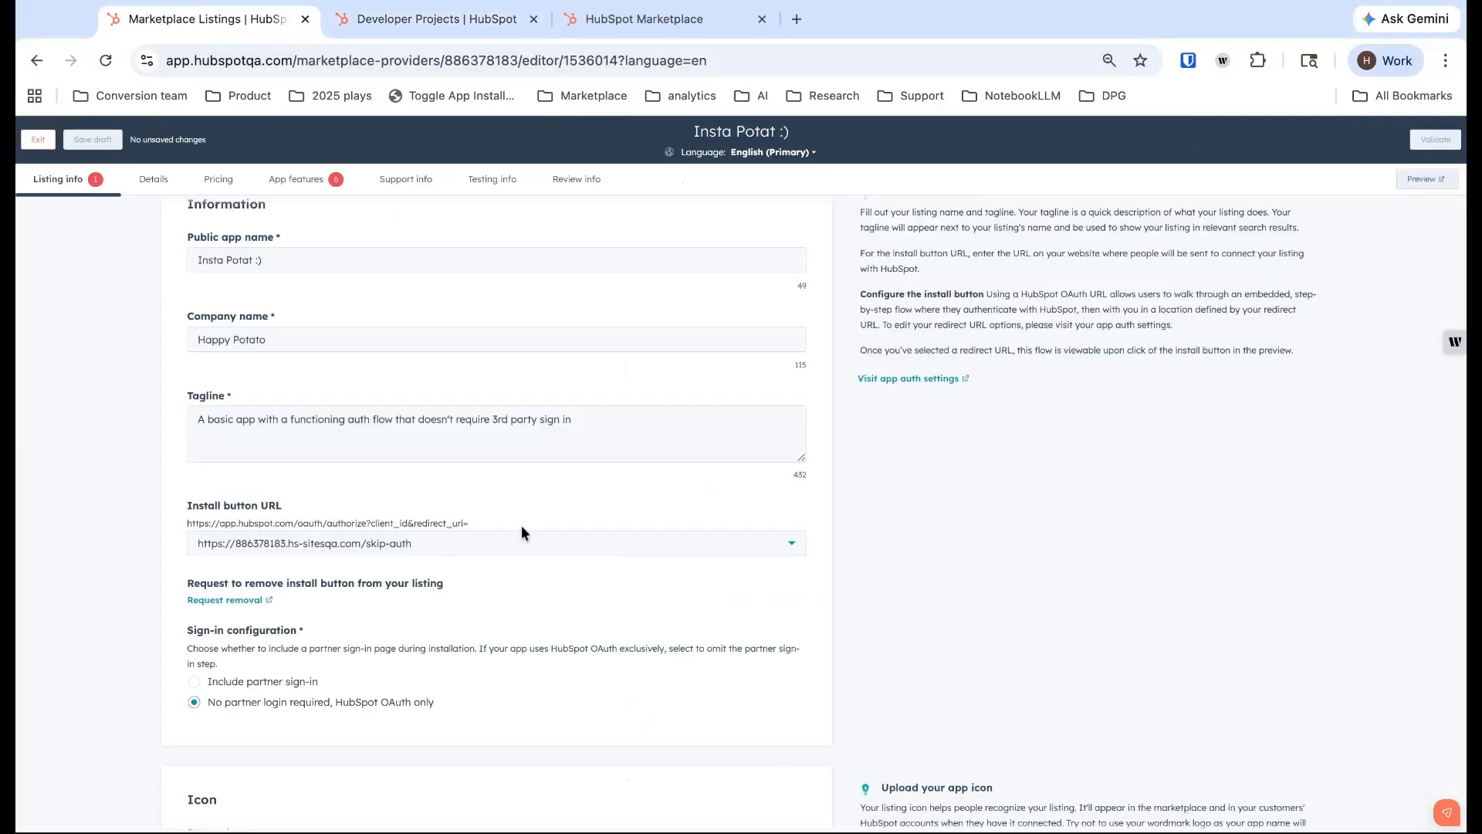
click(492, 545)
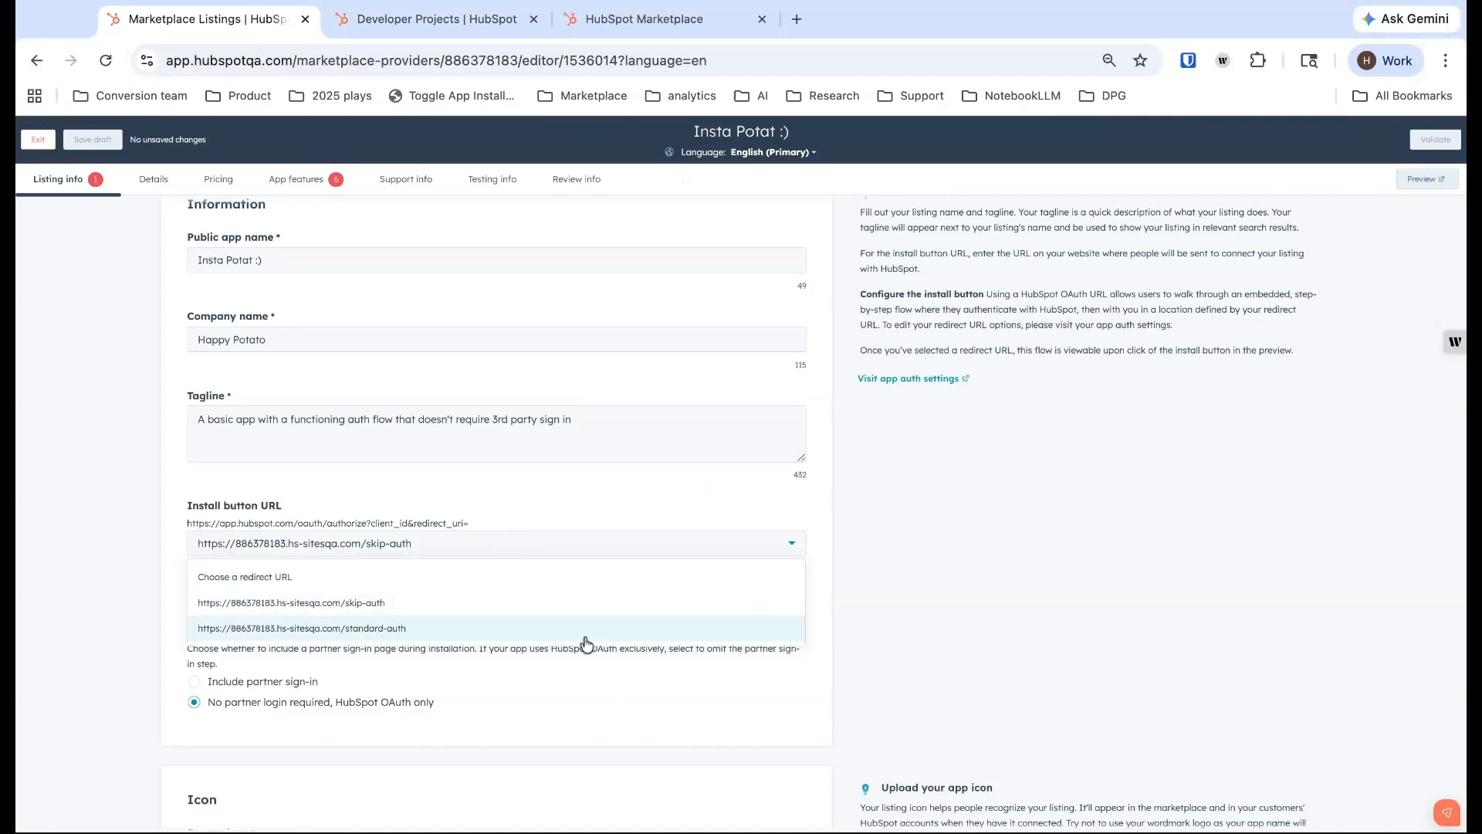
click(994, 611)
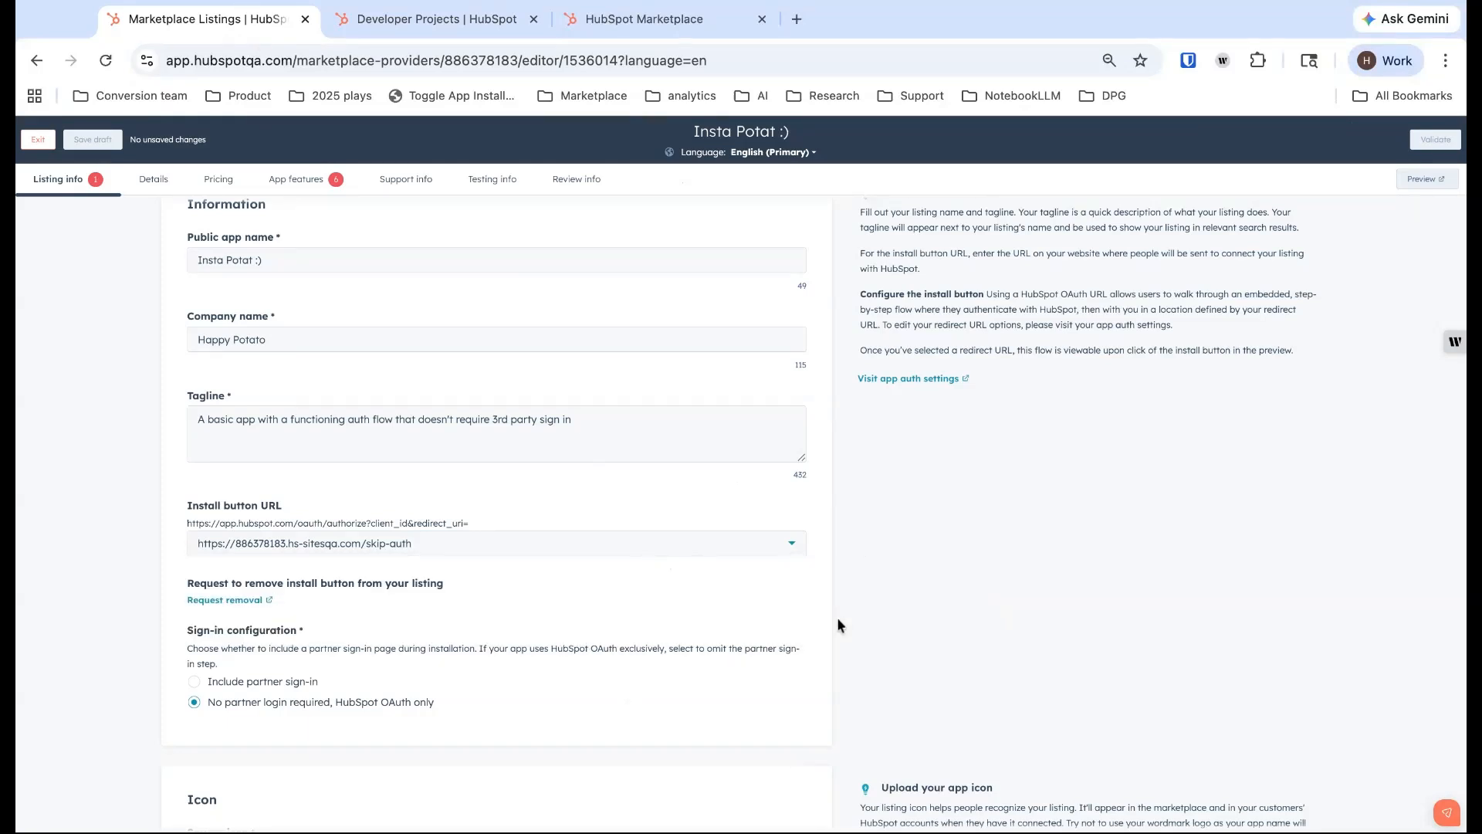
scroll(837, 617, down, 1)
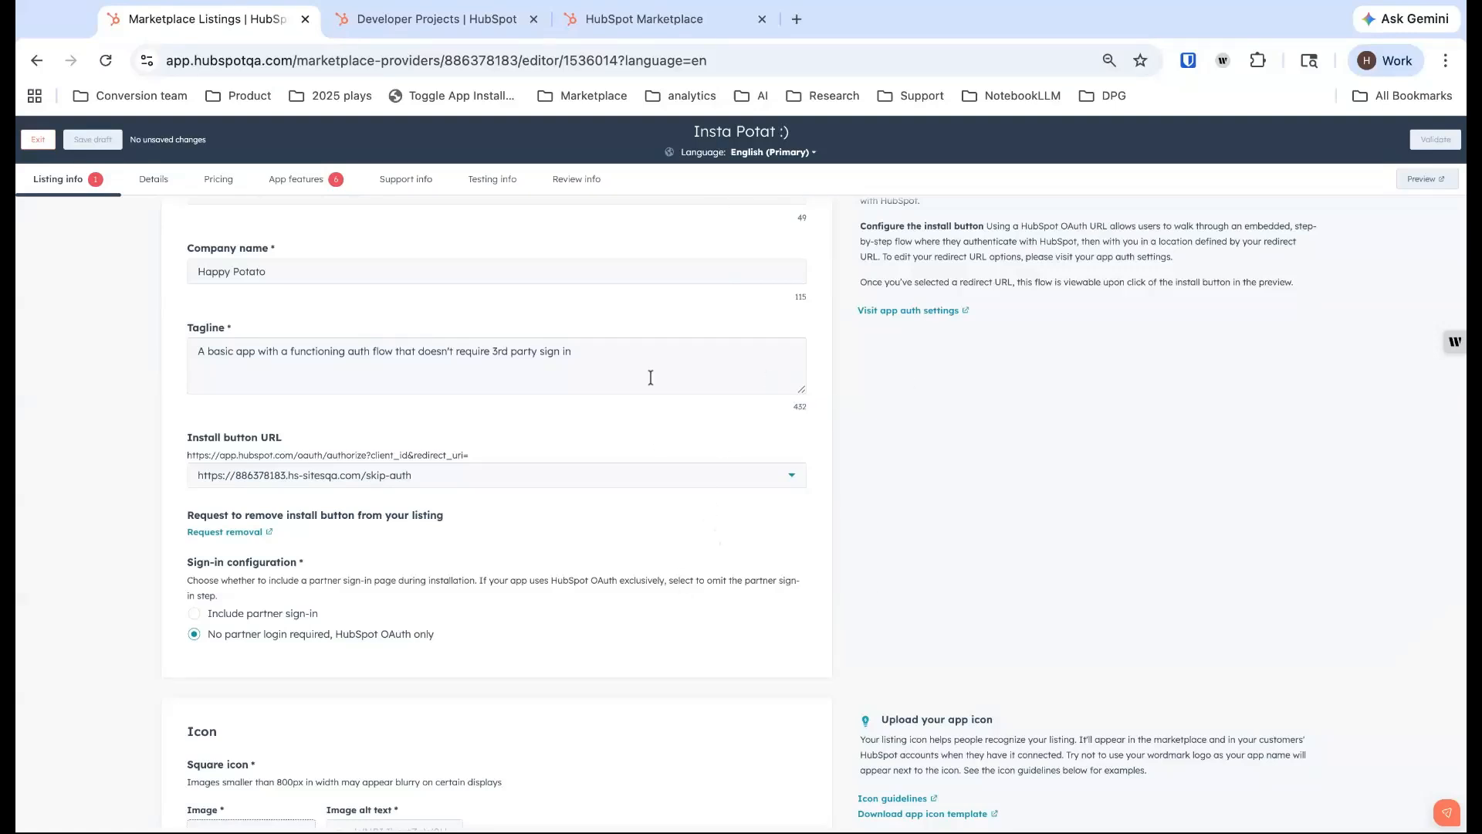
Step: Search the HubSpot Marketplace for "insta potat" and open the Insta Potat :) app listing
click(637, 22)
click(980, 241)
text(instant )
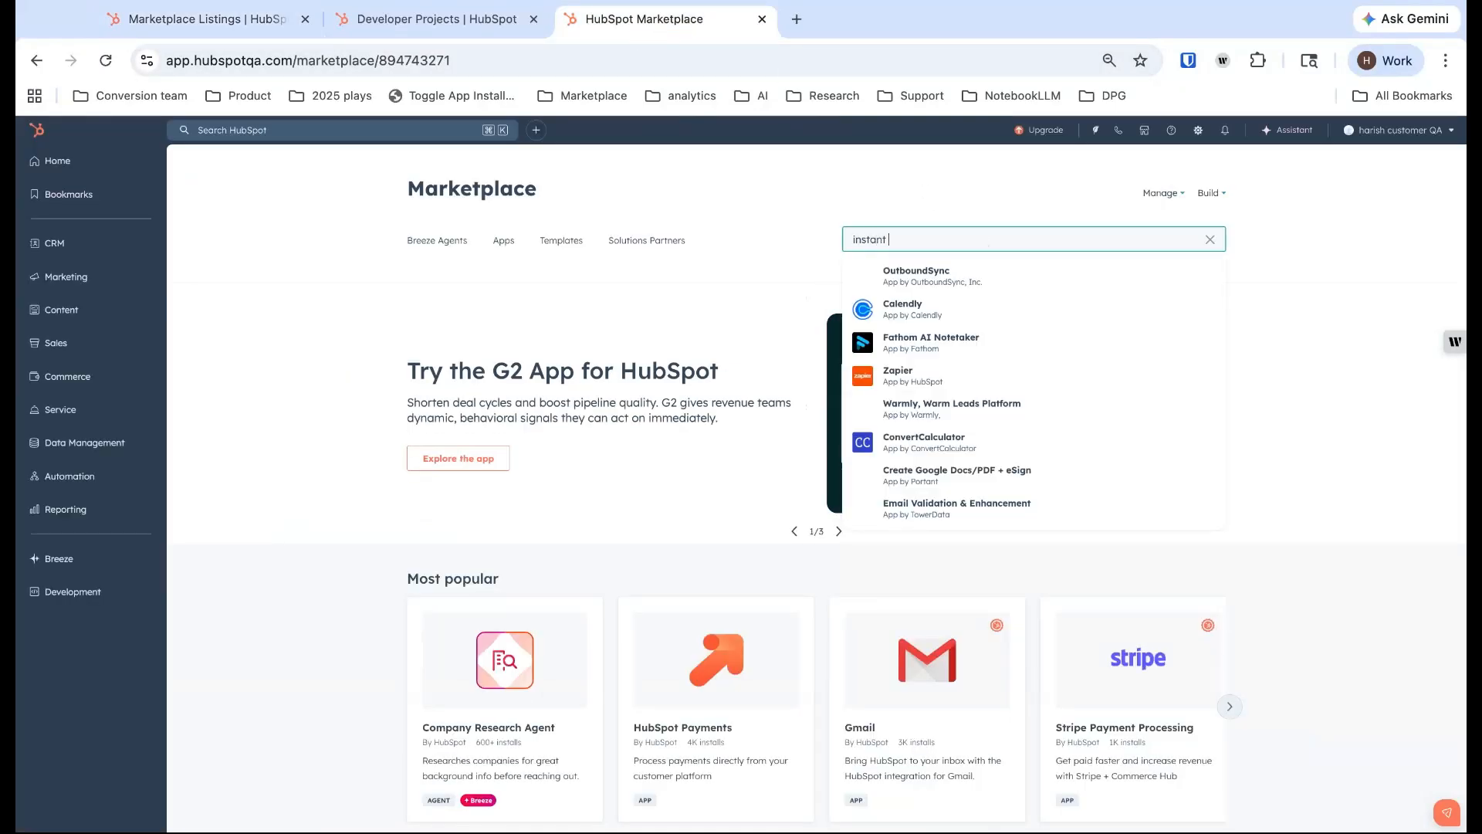
text(potat)
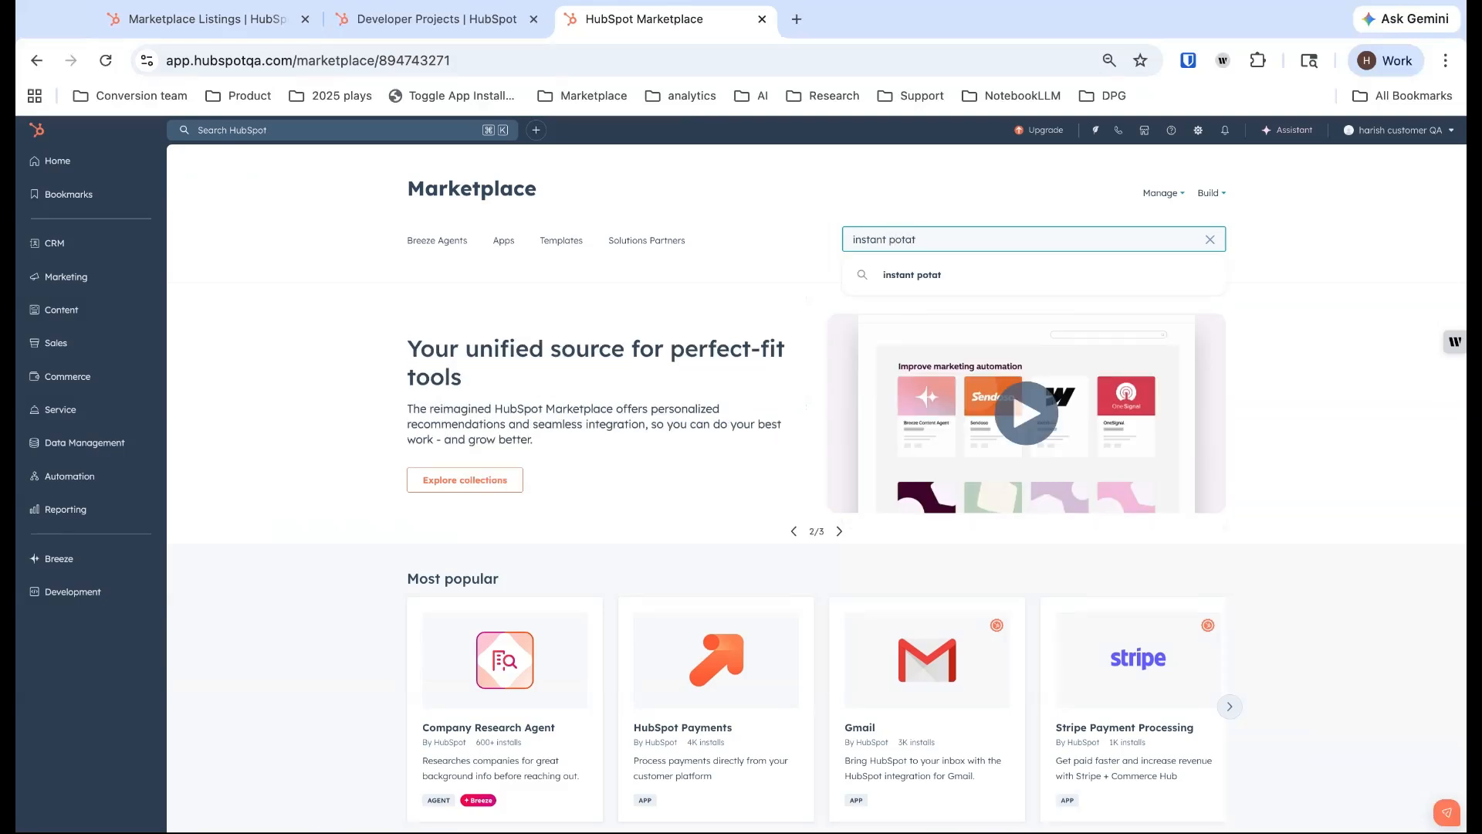
key(BackSpace)
key(BackSpace)
key(BackSpace)
key(BackSpace)
key(BackSpace)
key(BackSpace)
key(BackSpace)
key(BackSpace)
text(potat)
key(Return)
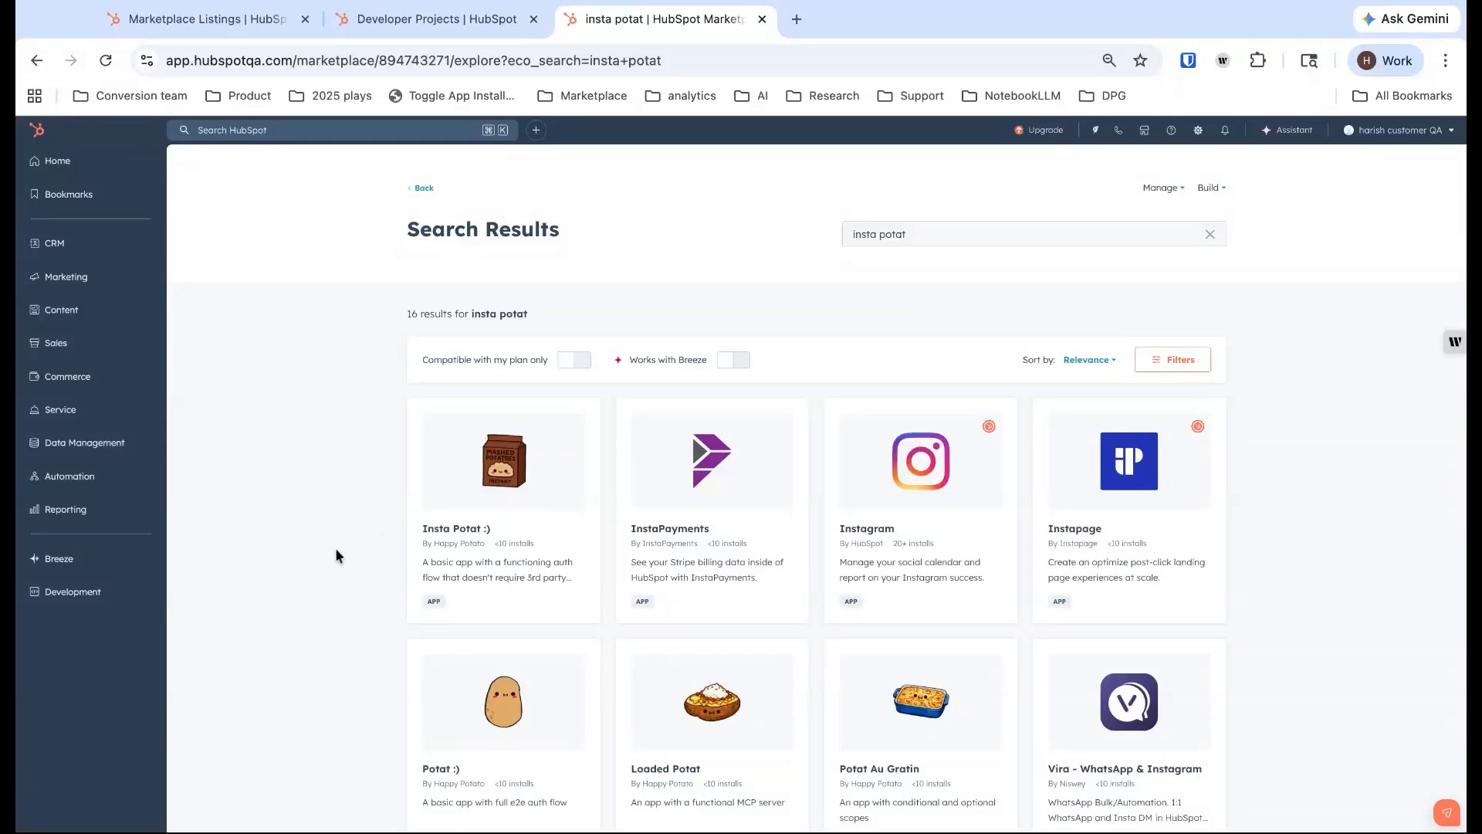
click(472, 532)
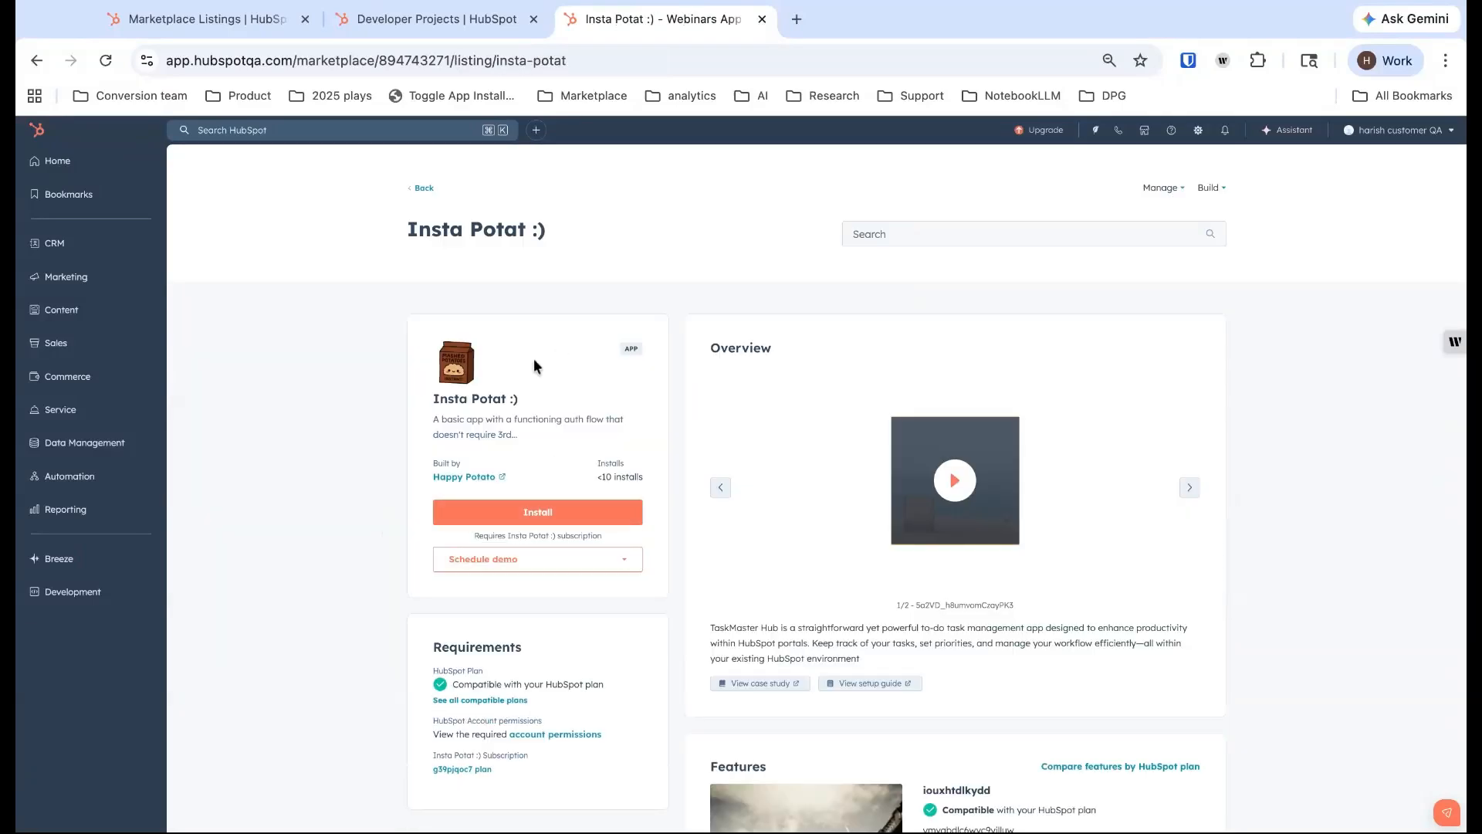
Step: Install Insta Potat :), reviewing the requested permissions, agreeing to the third-party terms and connecting the app
click(554, 516)
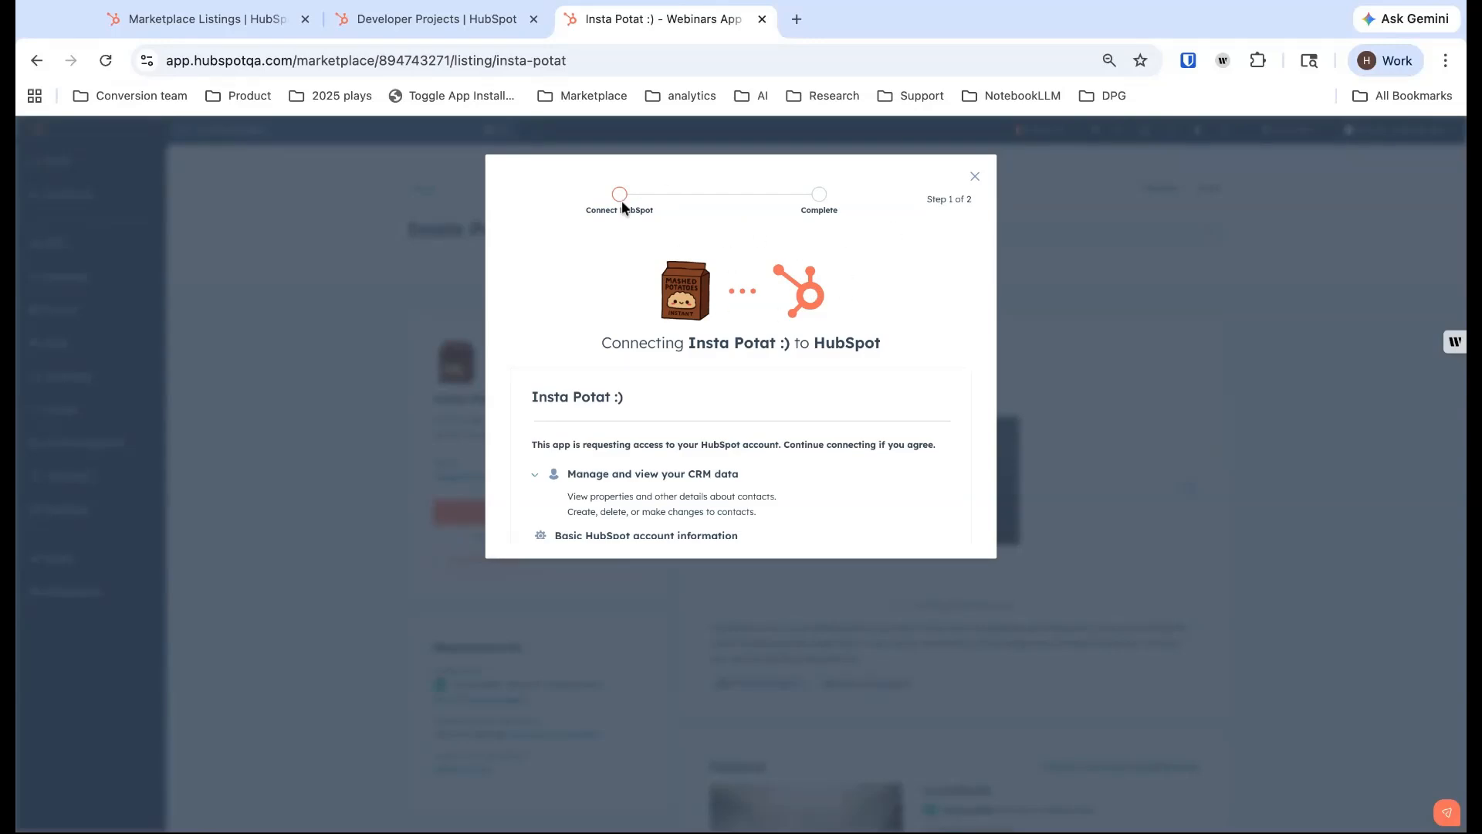
scroll(822, 396, down, 2)
scroll(823, 396, up, 2)
scroll(854, 293, down, 1)
scroll(854, 293, down, 1)
click(539, 432)
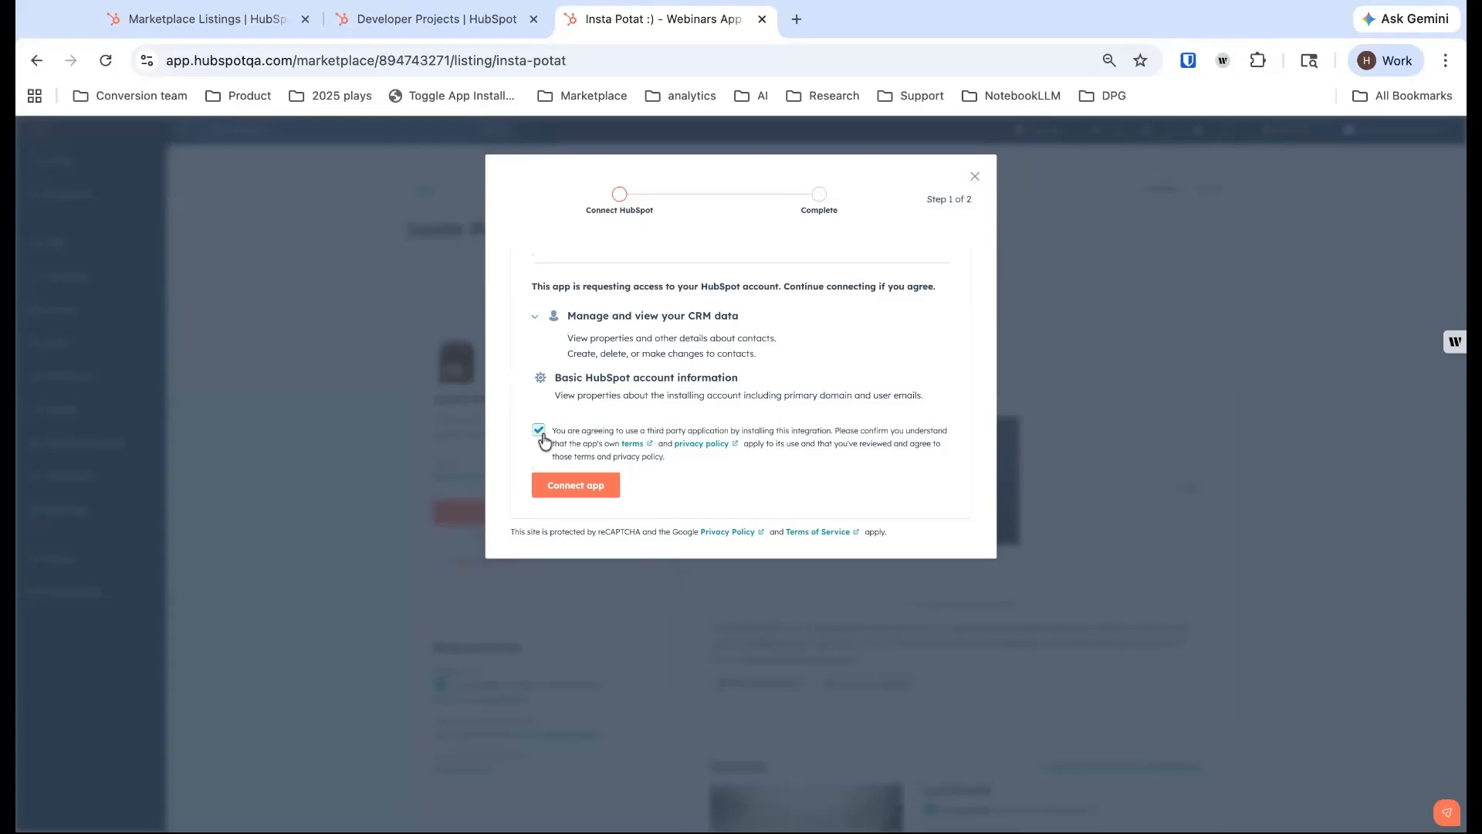
click(575, 486)
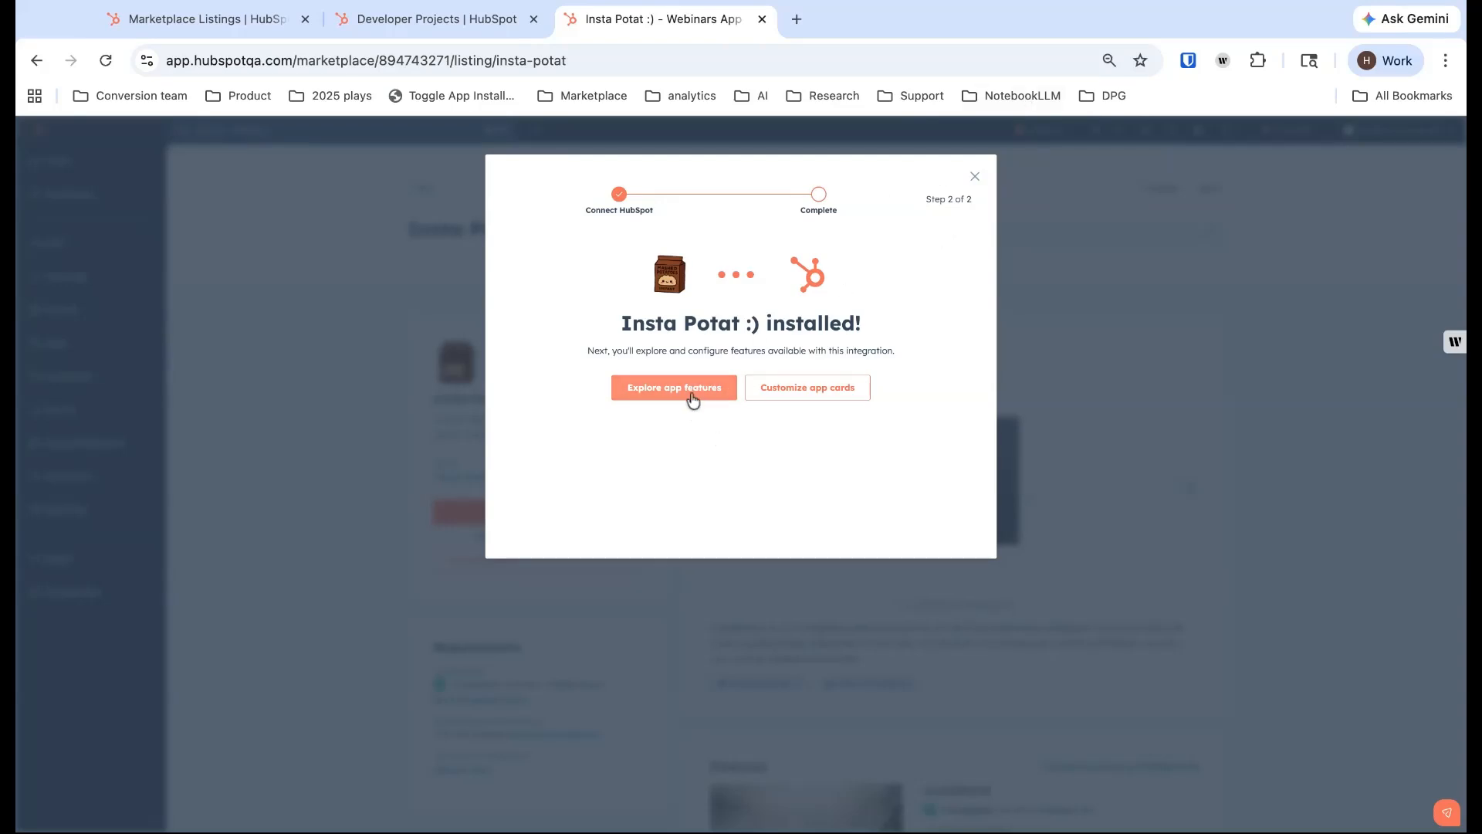
Step: Explore the installed app's features and view the guide for instantly syncing data using Insta Potat, closing it when done
click(646, 396)
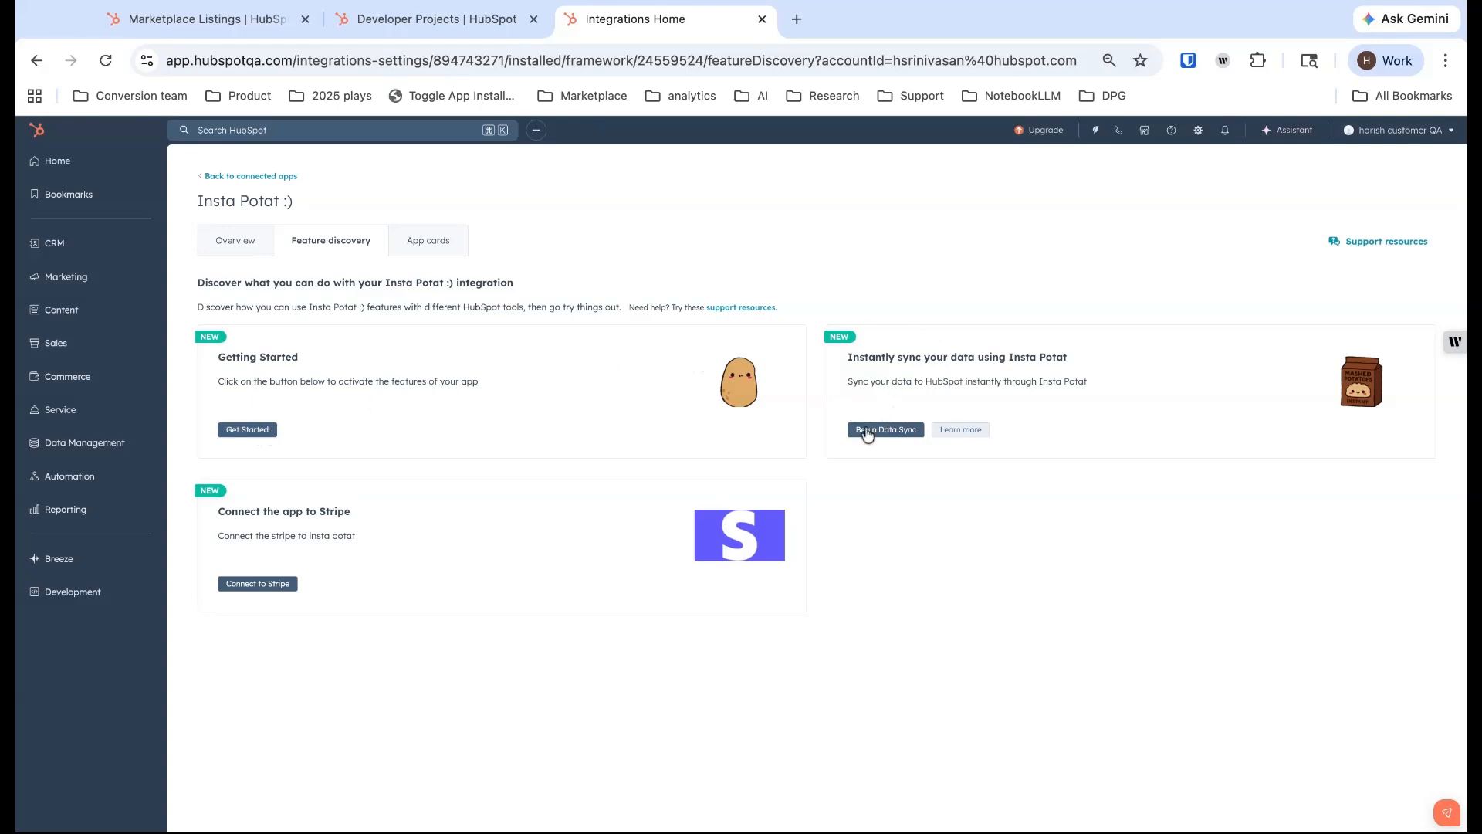
click(975, 434)
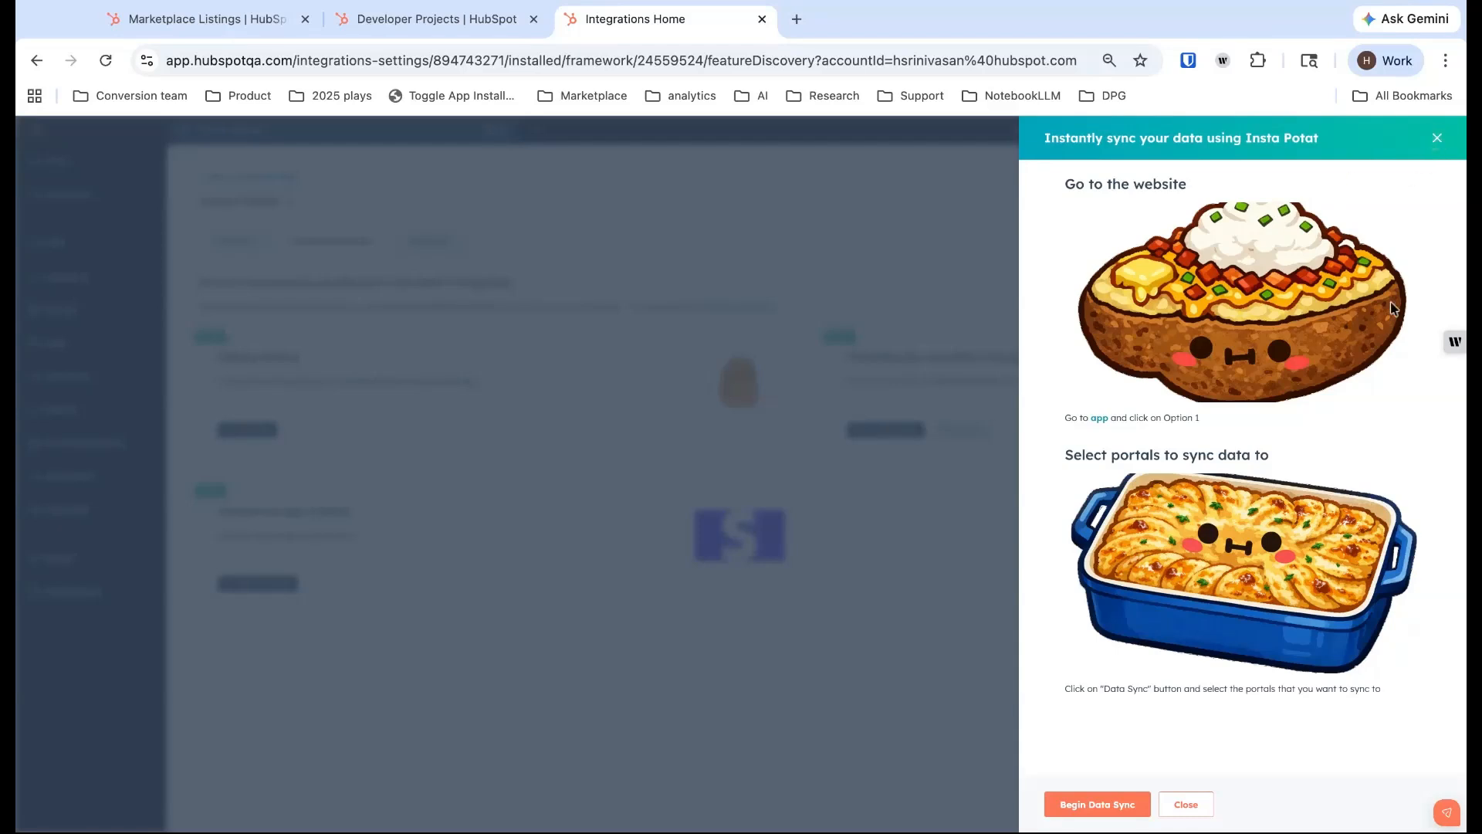
click(1438, 140)
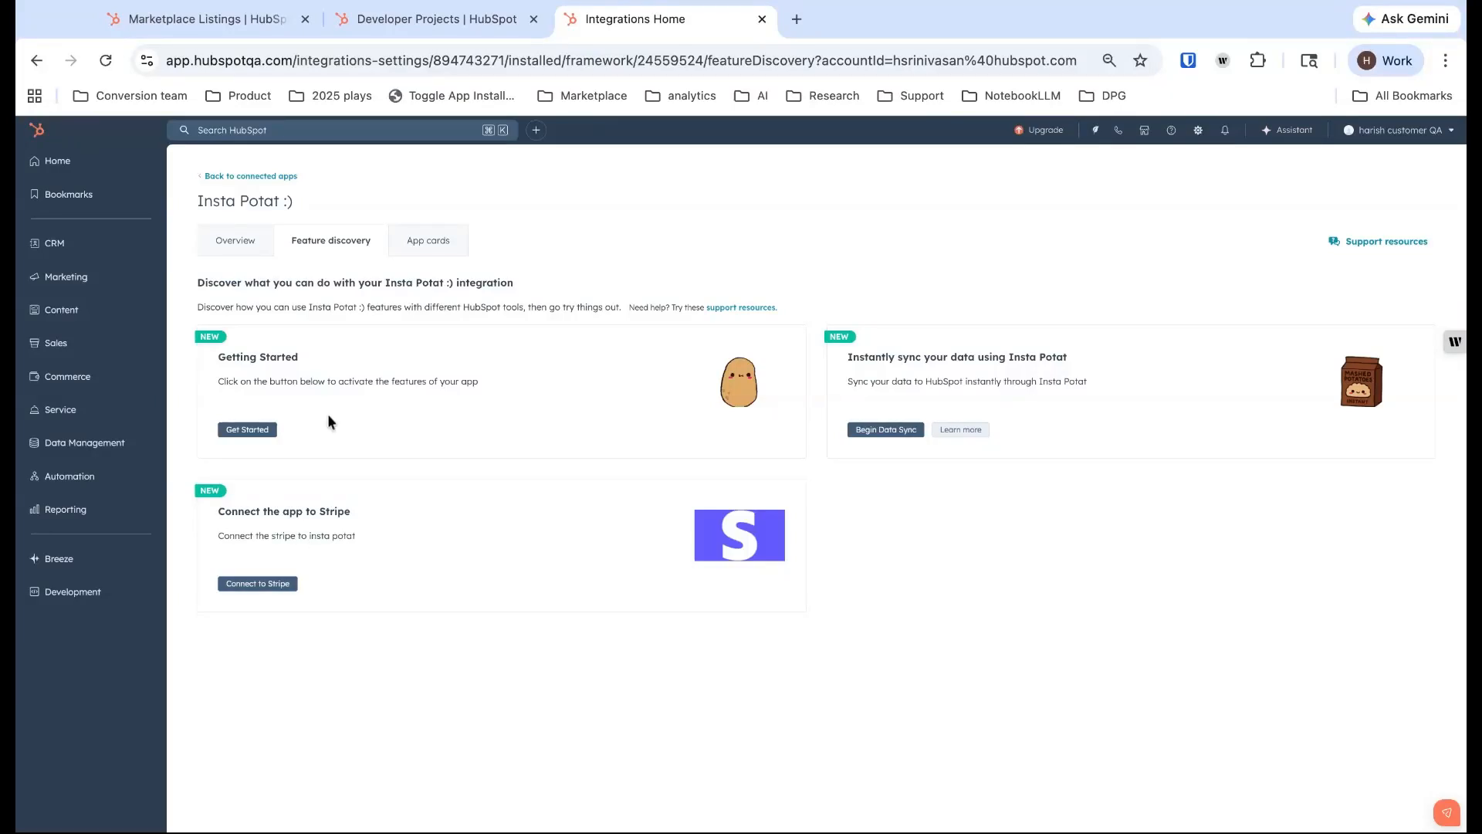
Step: Review the installed app's cards and its overview activity log, and return to feature discovery
click(403, 243)
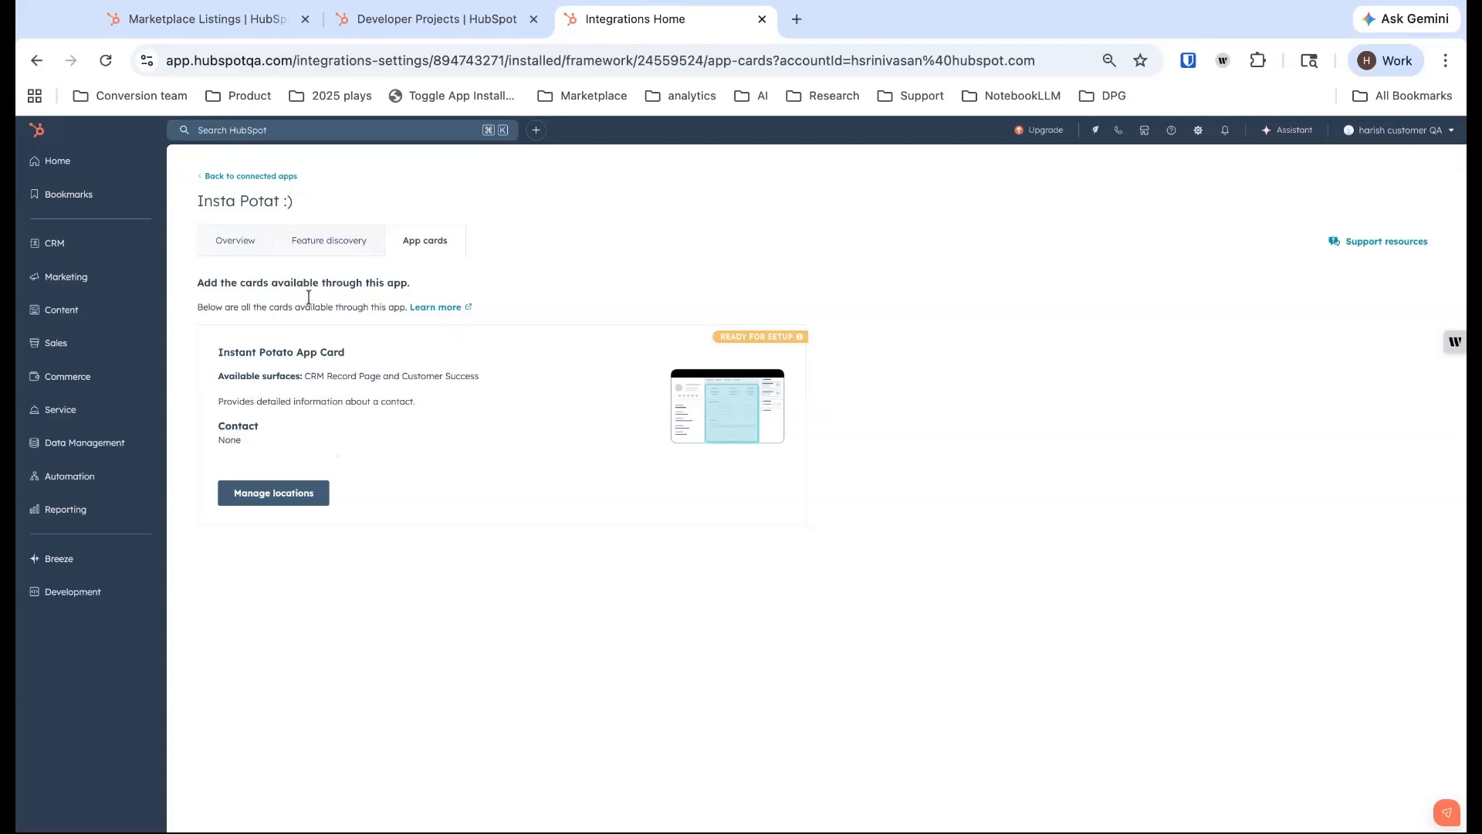
click(342, 241)
click(203, 254)
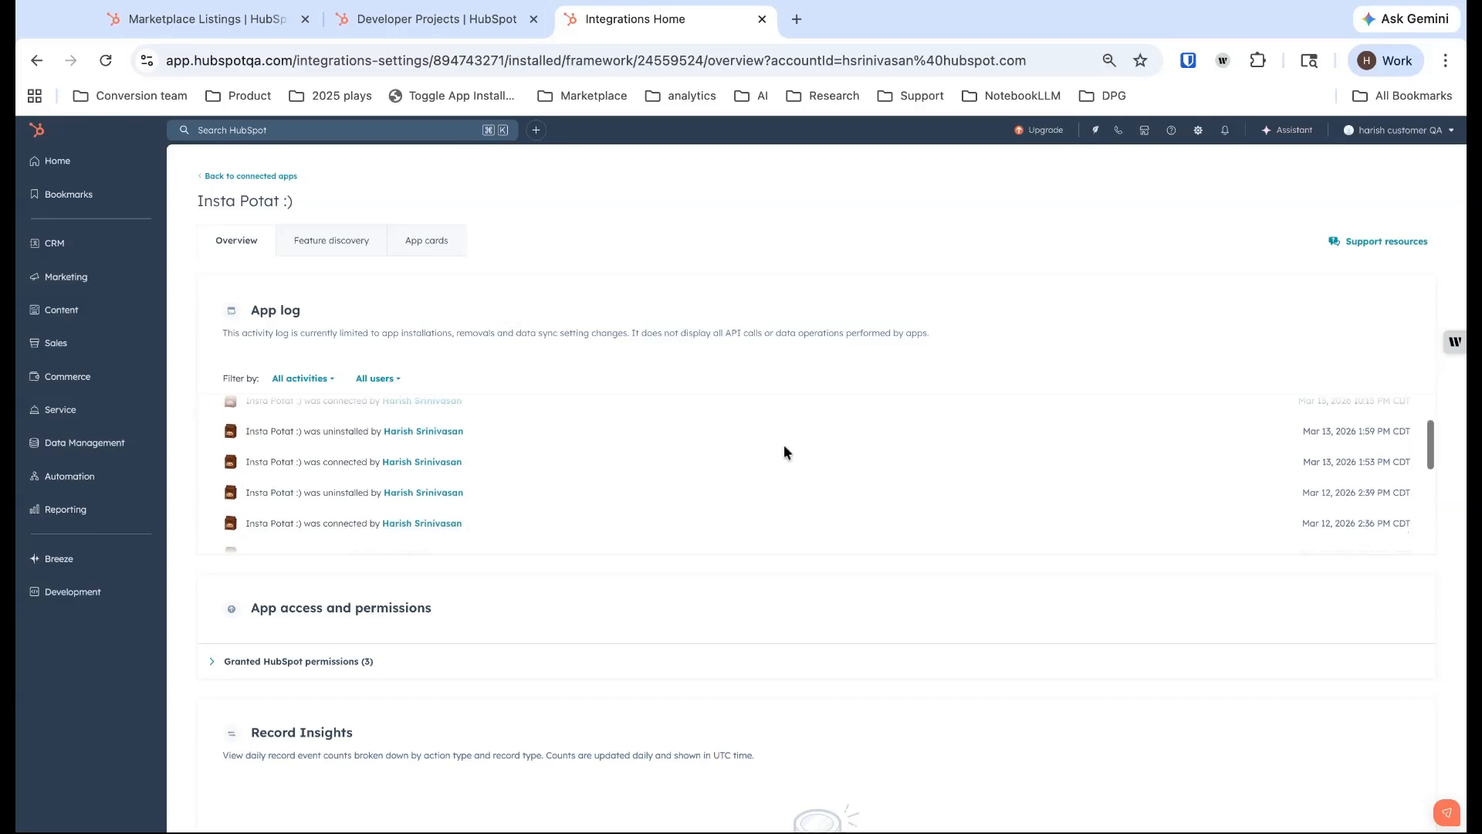
scroll(888, 309, down, 3)
scroll(917, 272, up, 3)
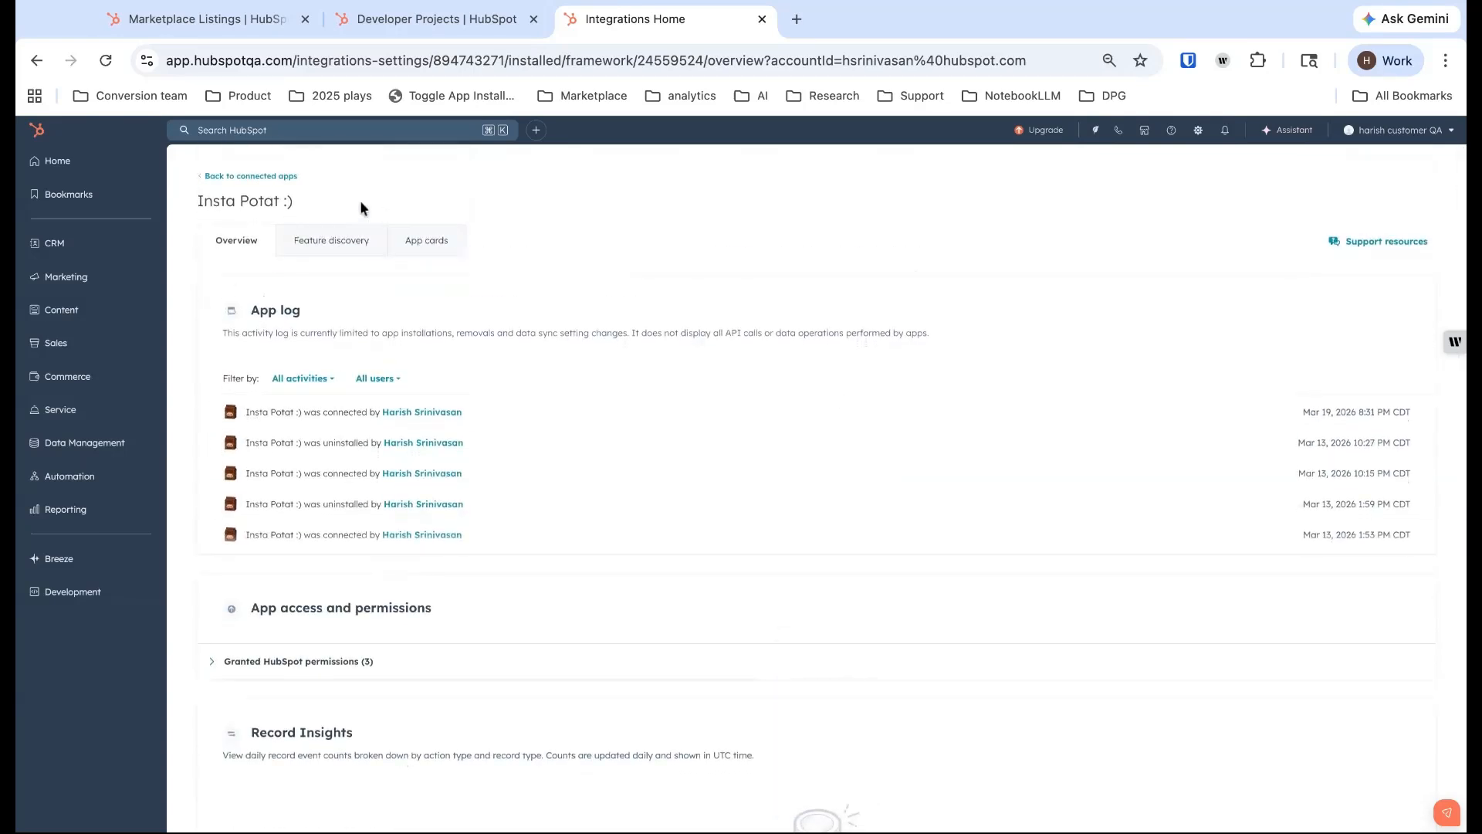
click(349, 240)
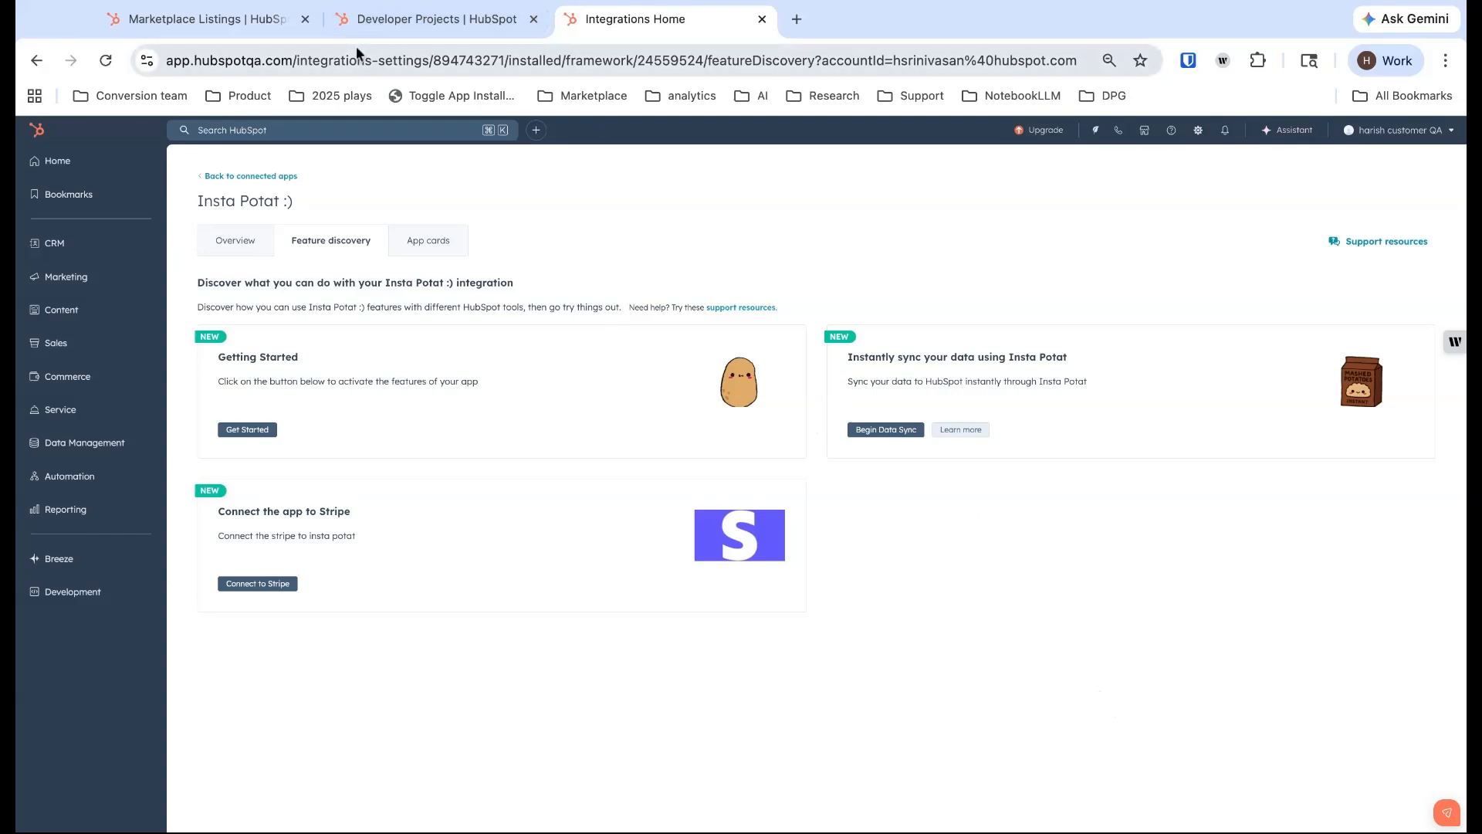
Step: Open Feature 6 in the Insta Potat :) listing's app features and set it to display on the app's marketplace listing
click(262, 25)
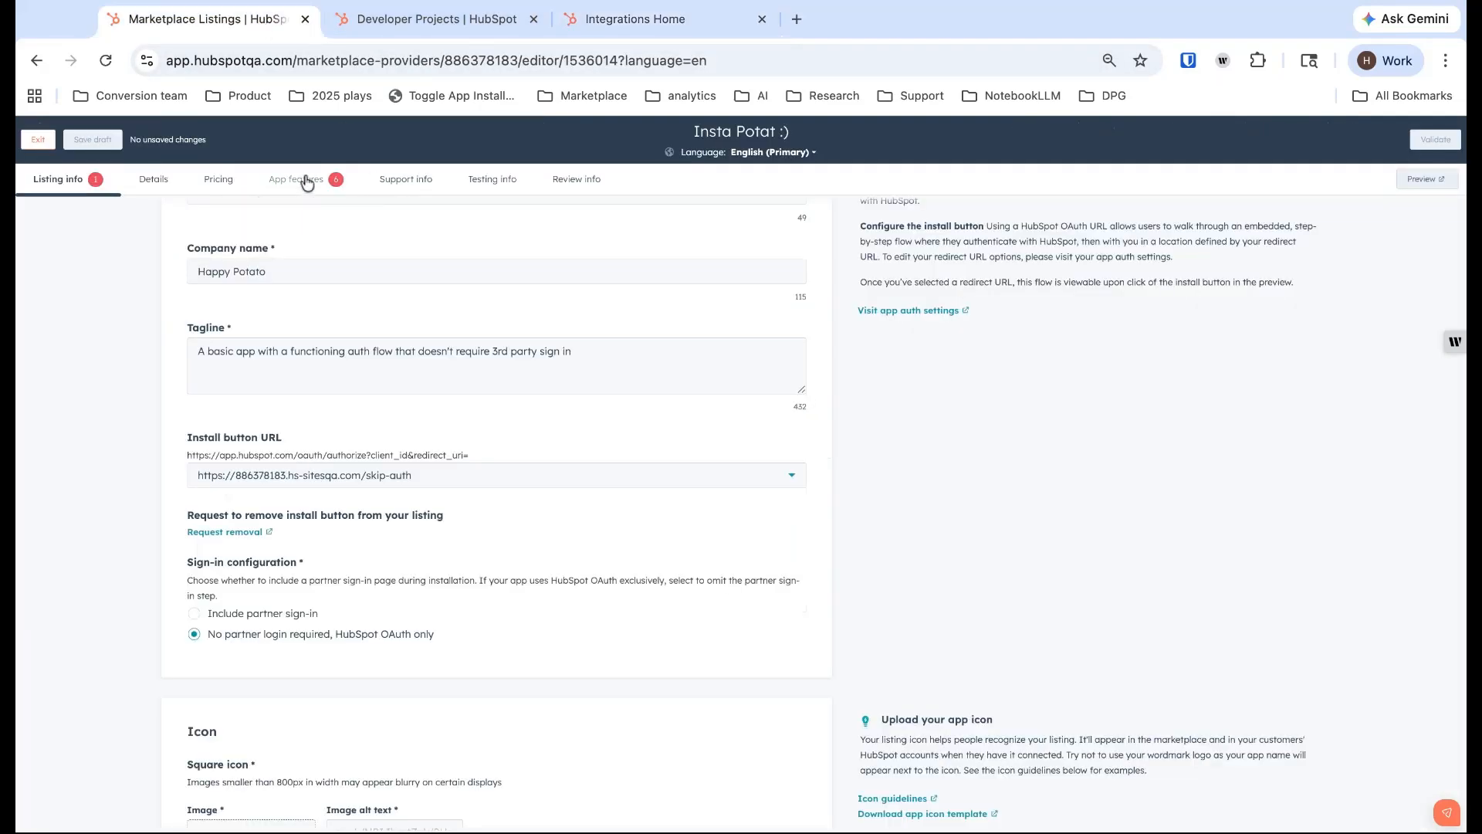
click(305, 179)
click(228, 554)
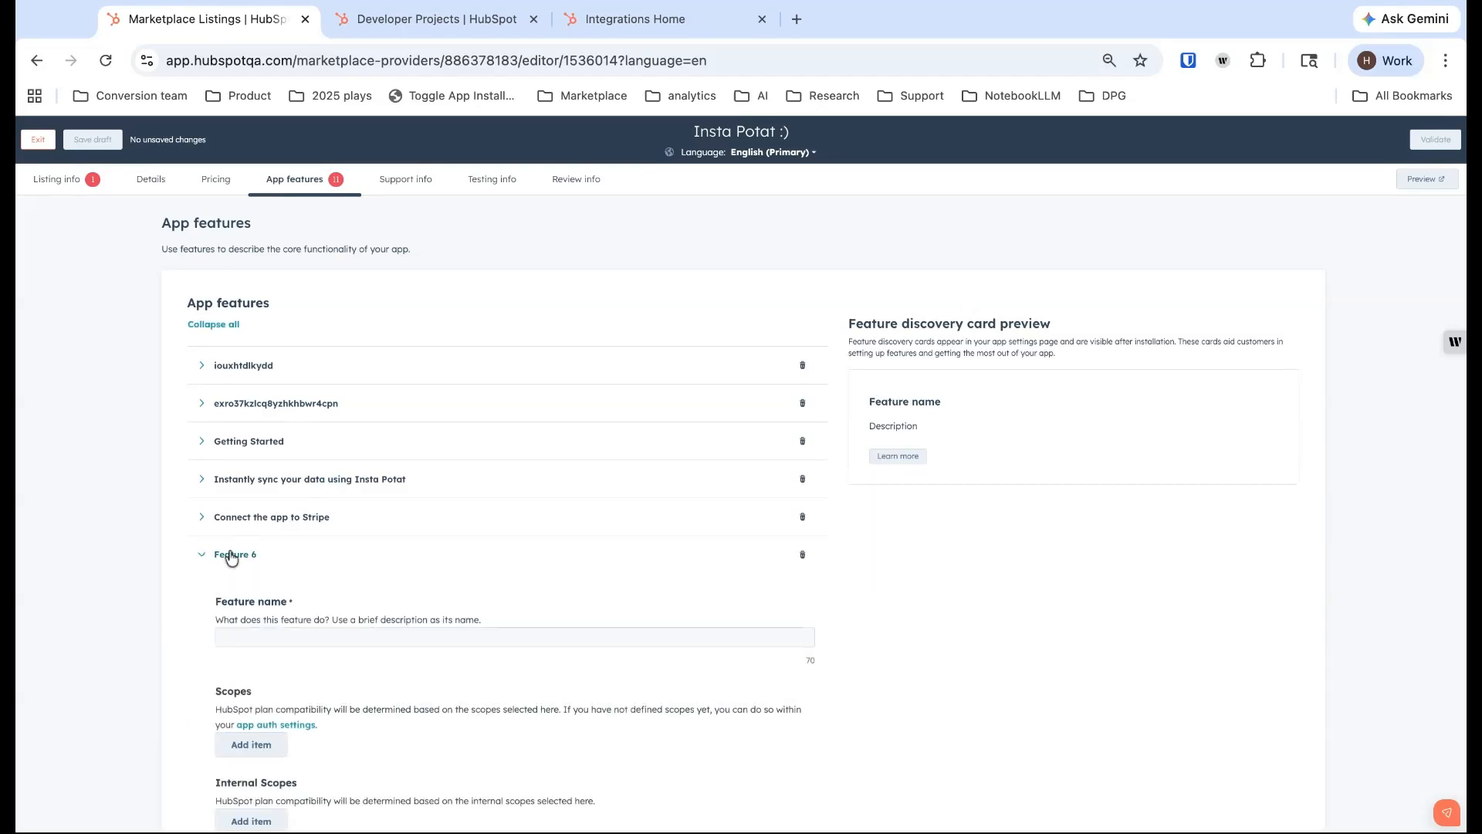
scroll(652, 577, down, 1)
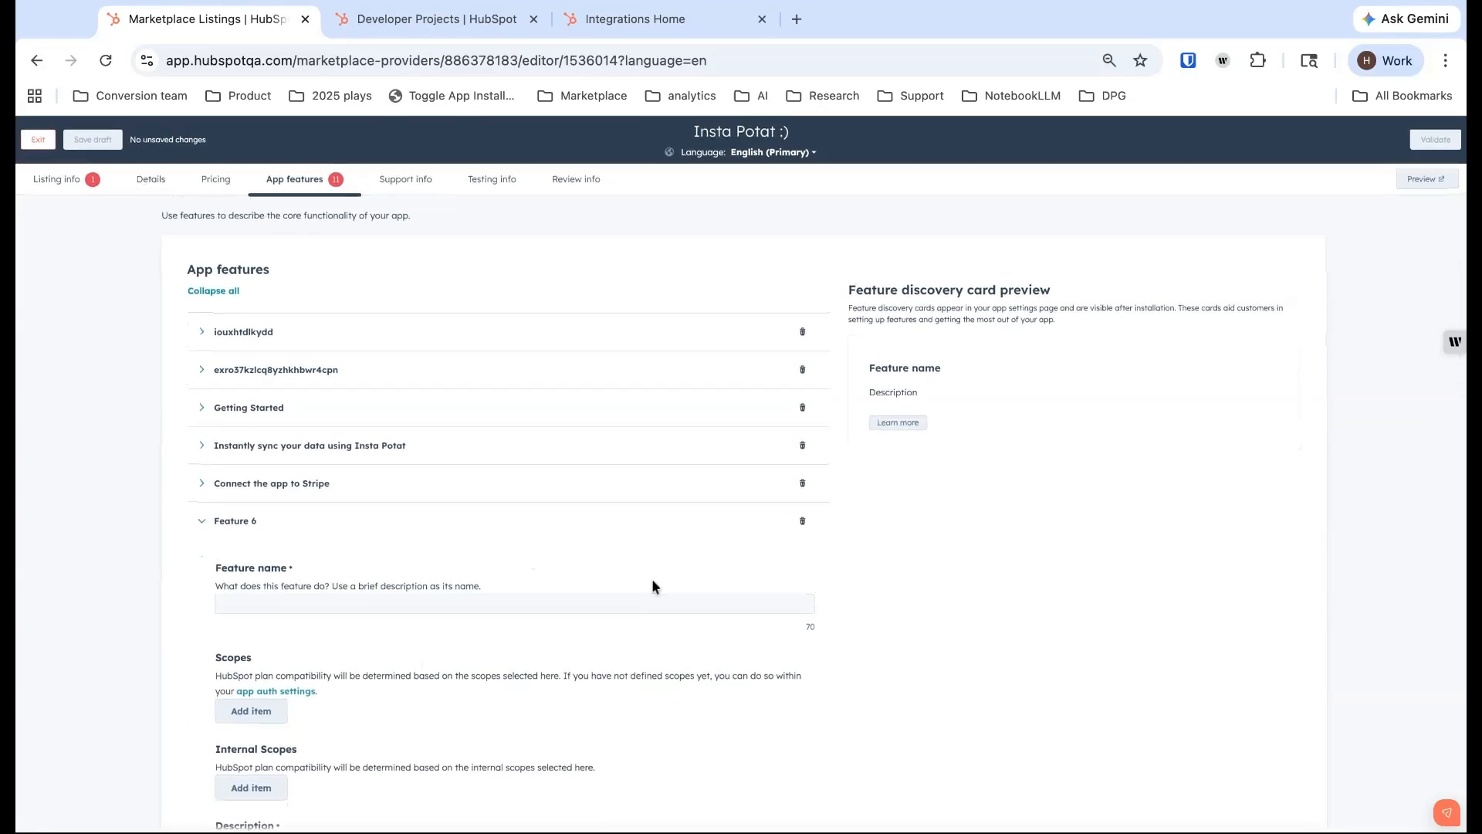
scroll(741, 617, down, 5)
click(795, 641)
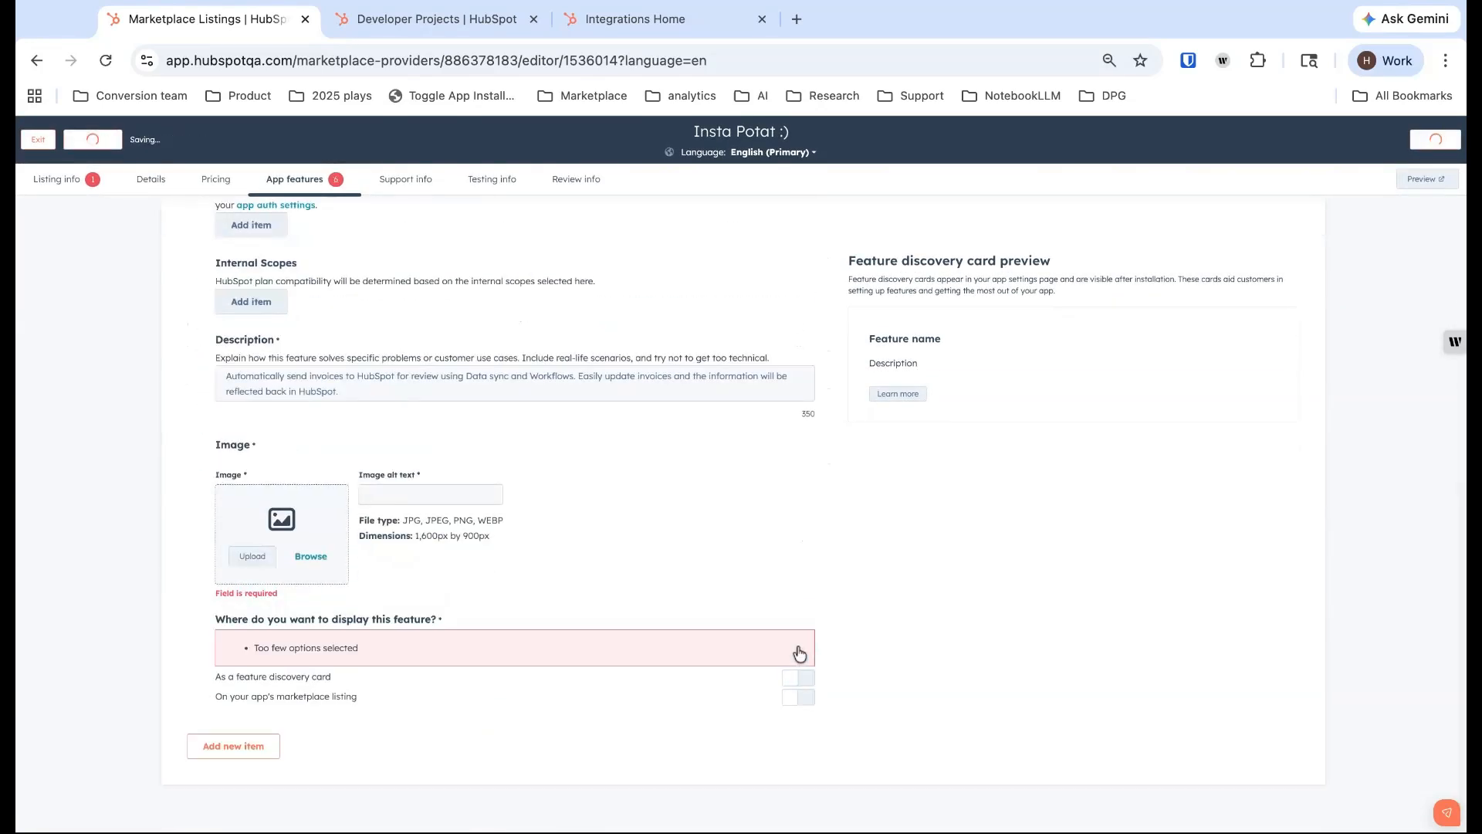
click(795, 695)
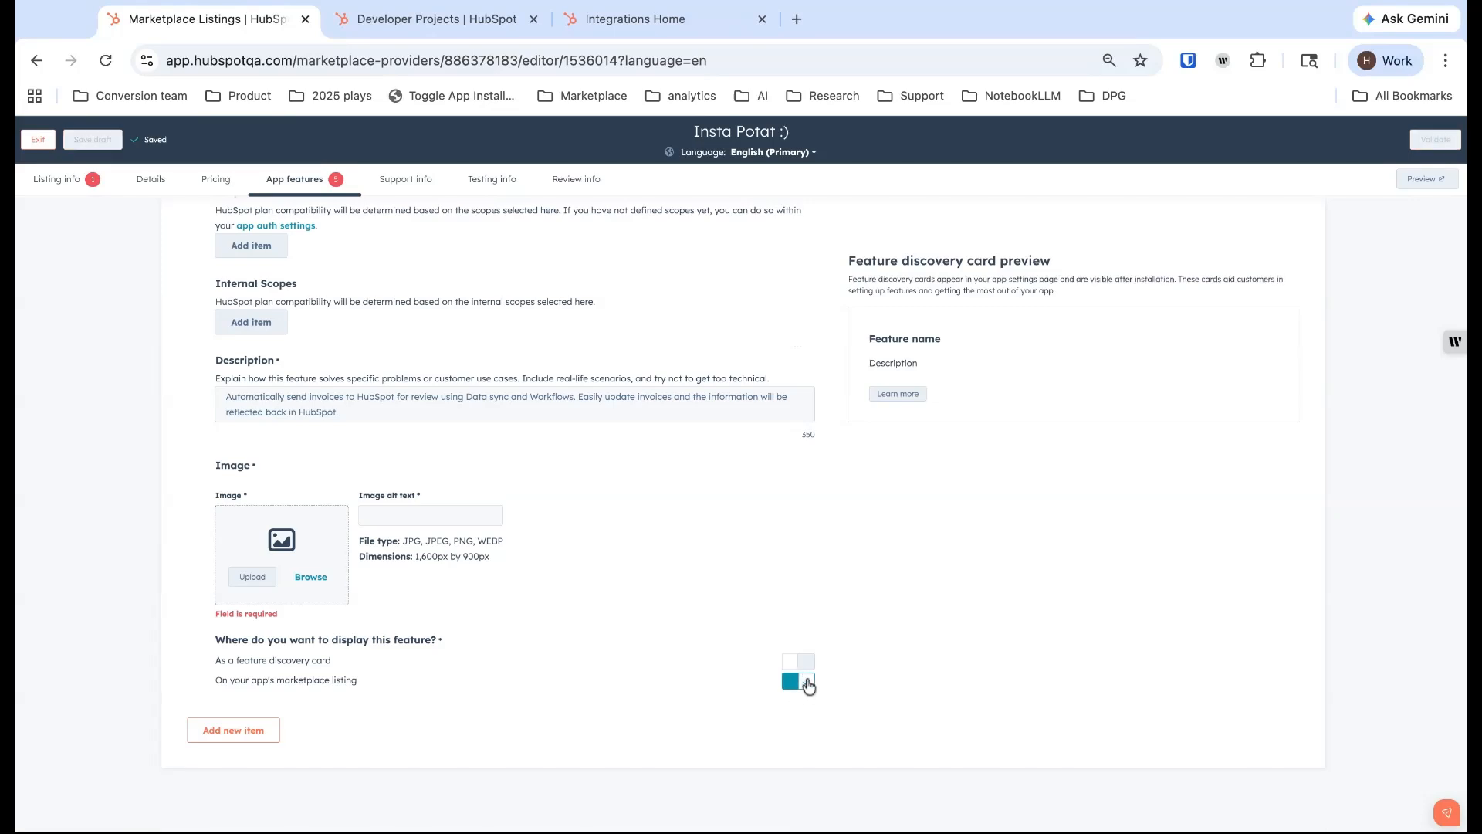
Step: Set Feature 6 to display as a feature discovery card as well
scroll(563, 404, up, 3)
scroll(289, 323, down, 3)
drag(358, 682, 277, 682)
click(358, 682)
triple_click(358, 682)
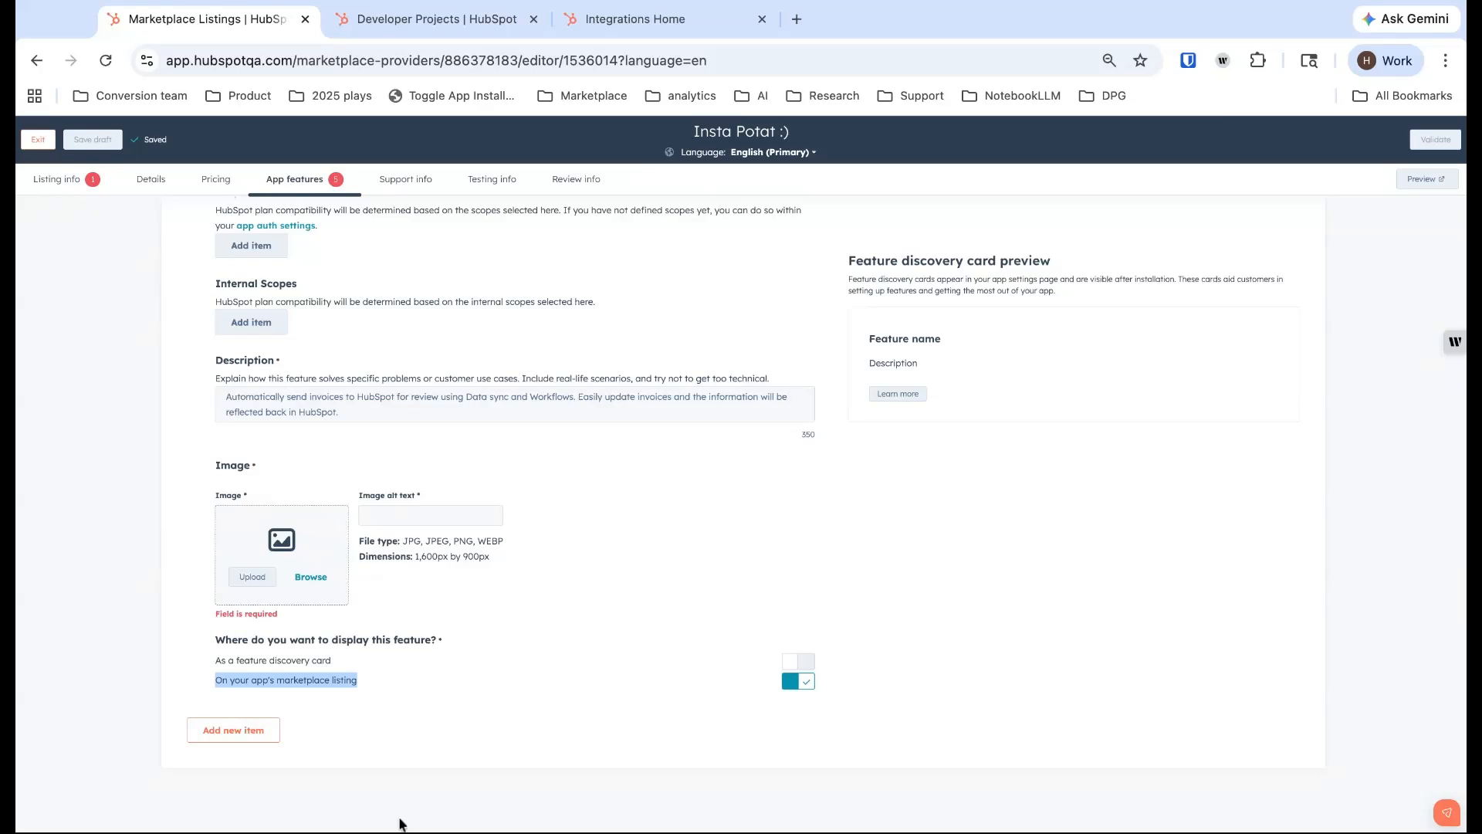
click(468, 683)
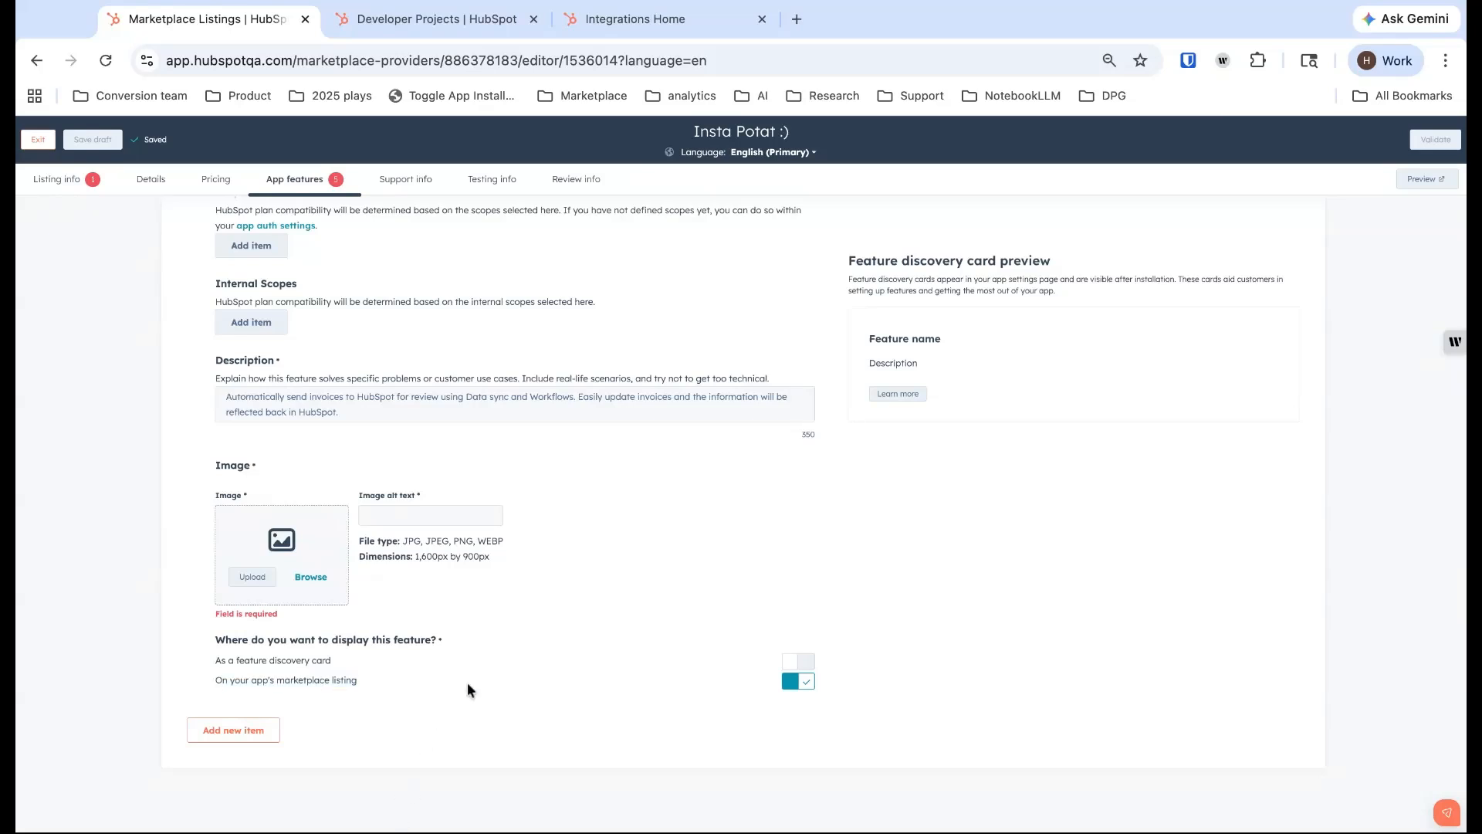
click(802, 664)
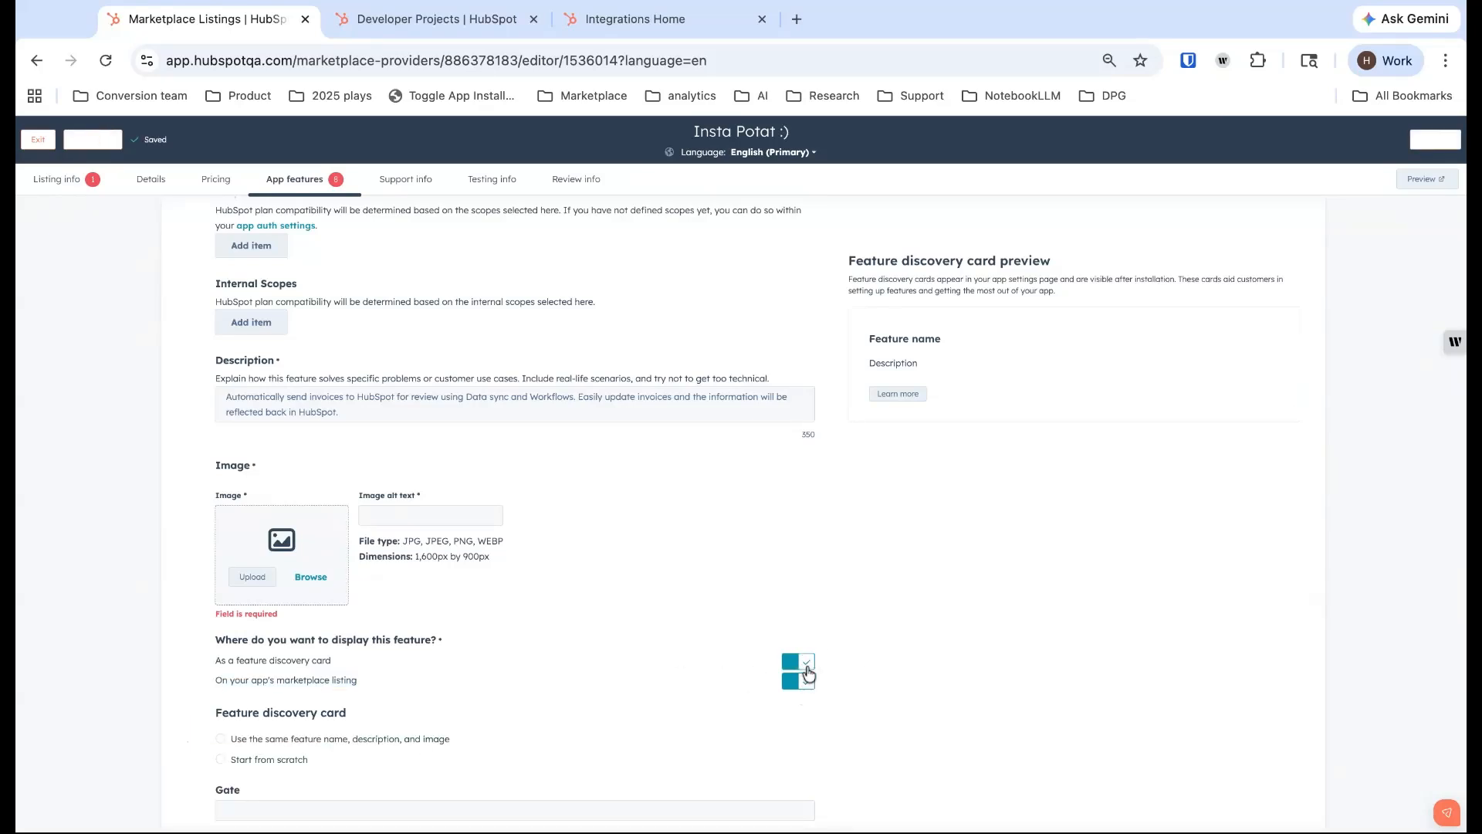
Step: Review Feature 6's name, scopes, description and image fields and its feature discovery card content options
scroll(860, 733, down, 4)
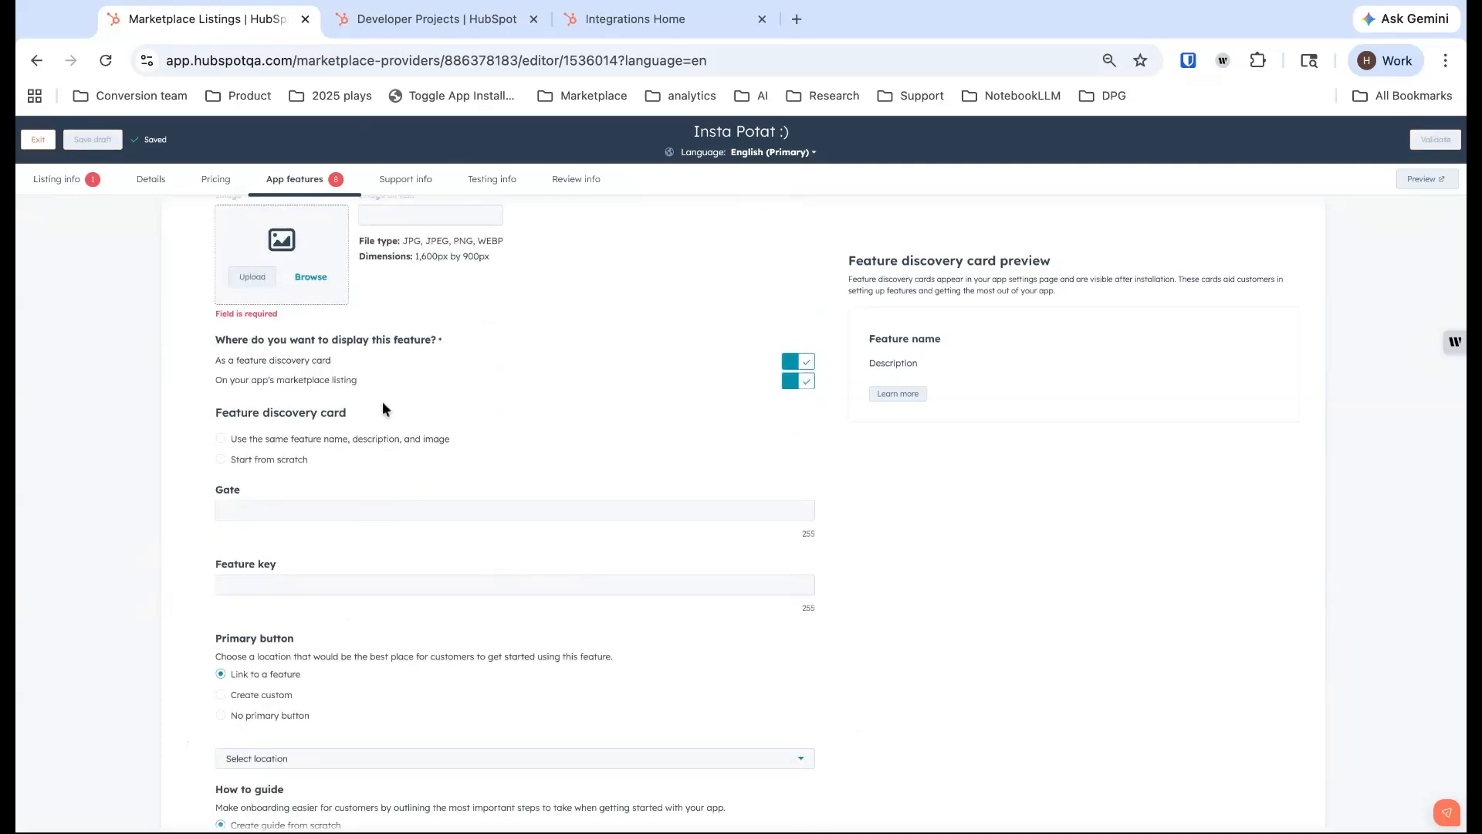
scroll(406, 499, up, 3)
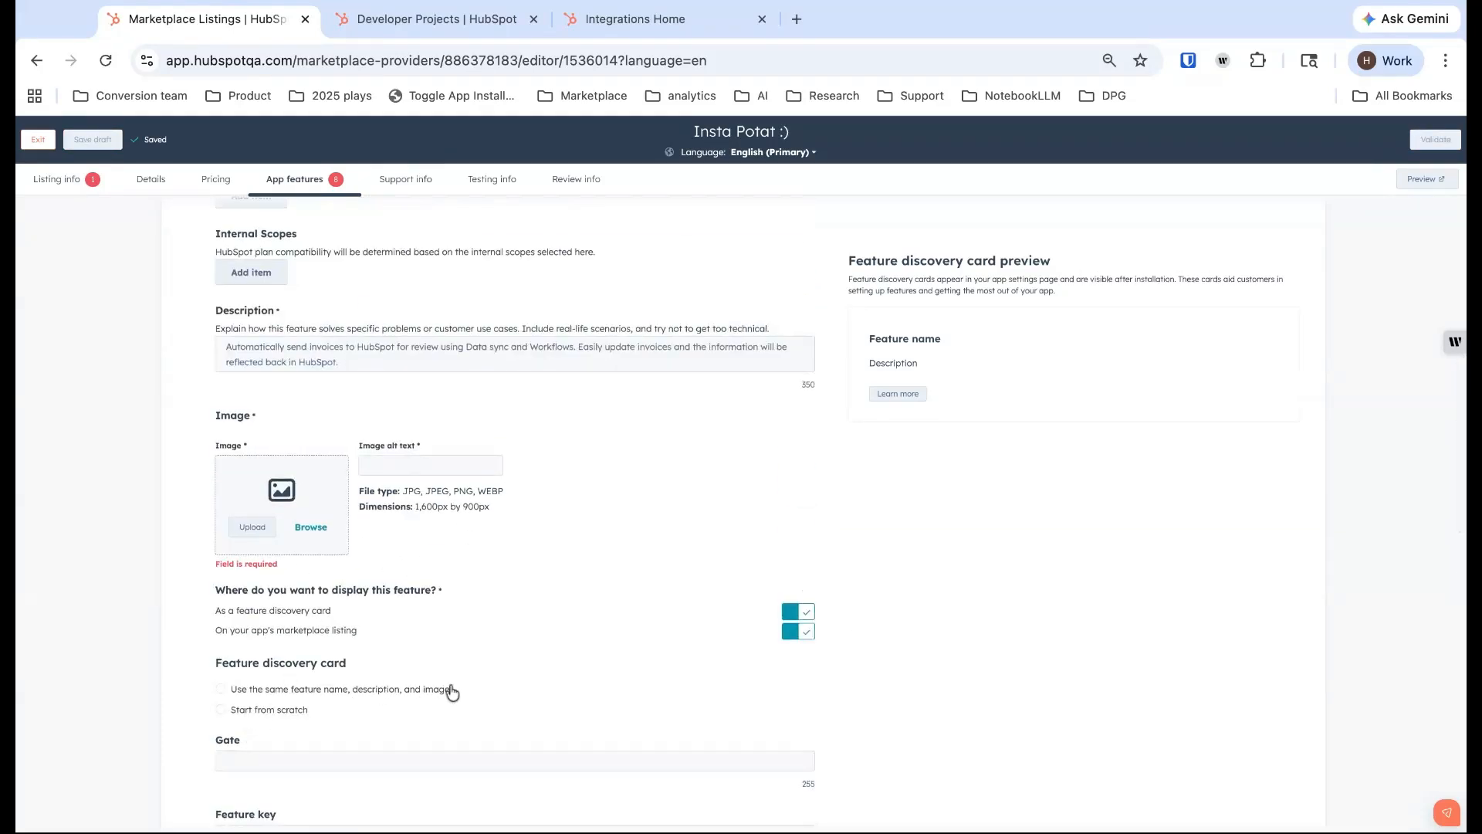
scroll(388, 514, up, 6)
scroll(391, 525, down, 4)
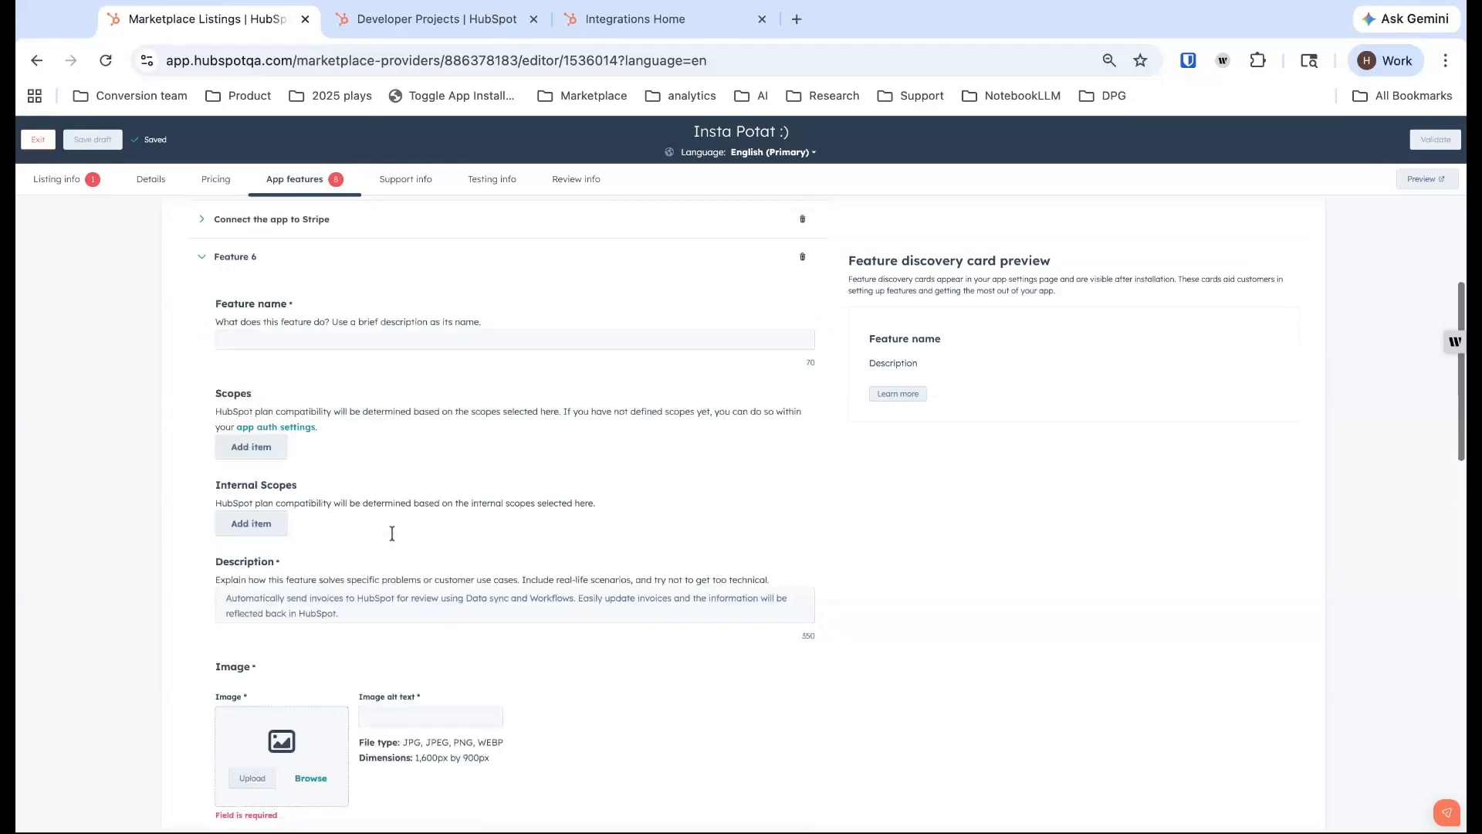
scroll(392, 533, down, 4)
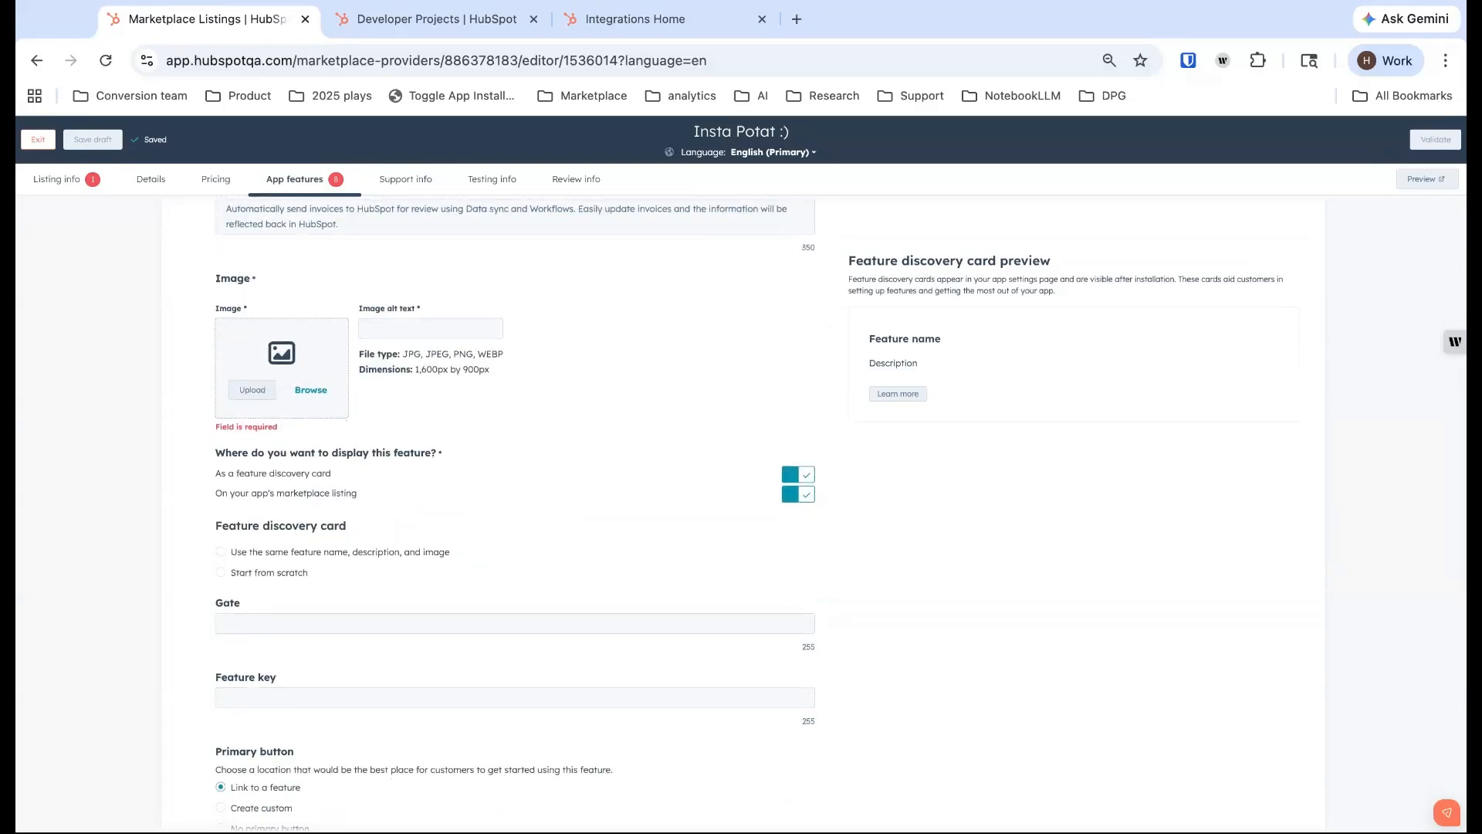
Step: Browse the locations available for the card's primary button without choosing one, and review the how-to guide options and card preview
scroll(515, 514, down, 6)
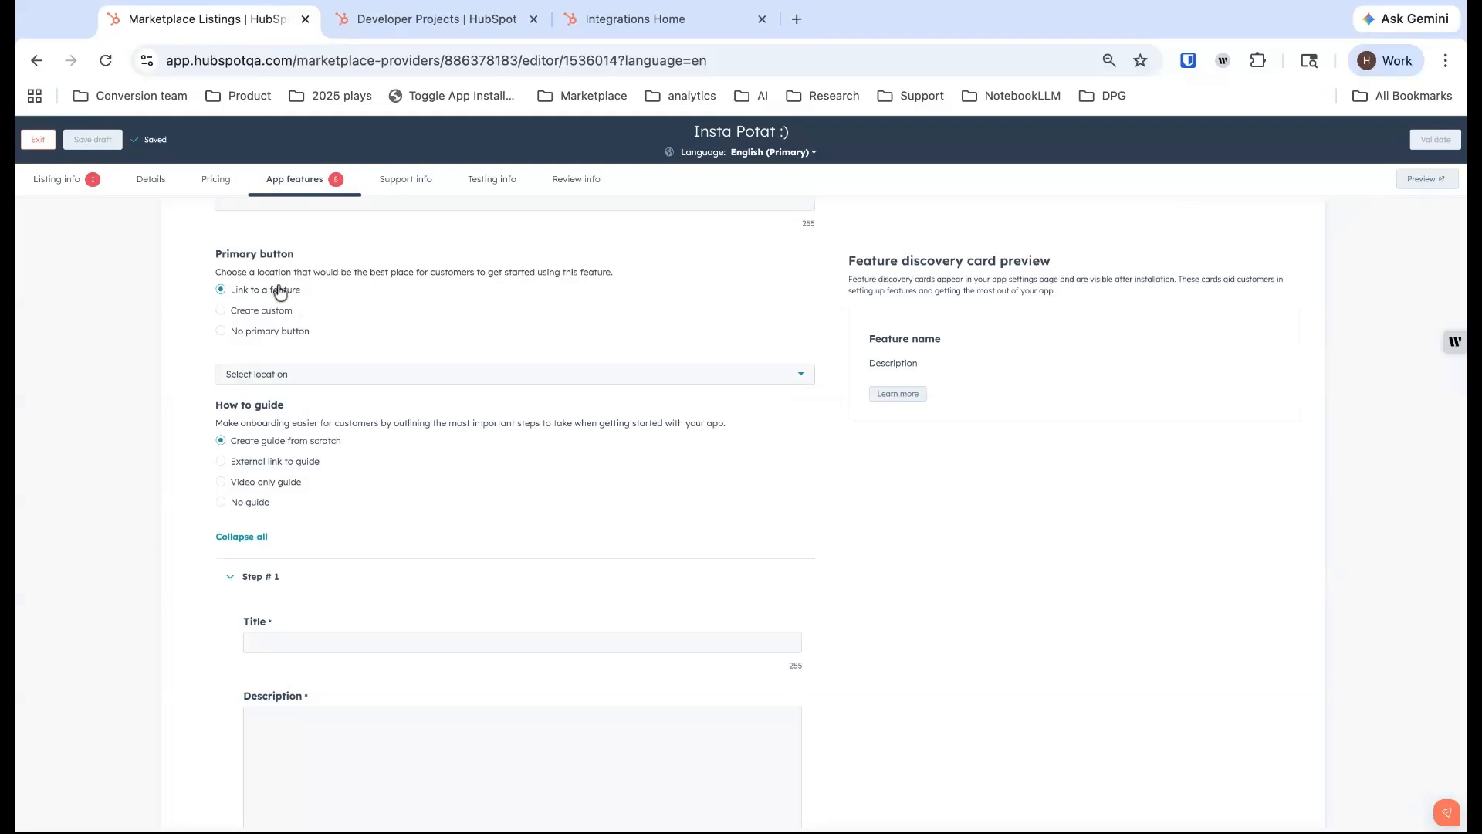
click(343, 380)
scroll(340, 508, down, 5)
scroll(341, 505, down, 6)
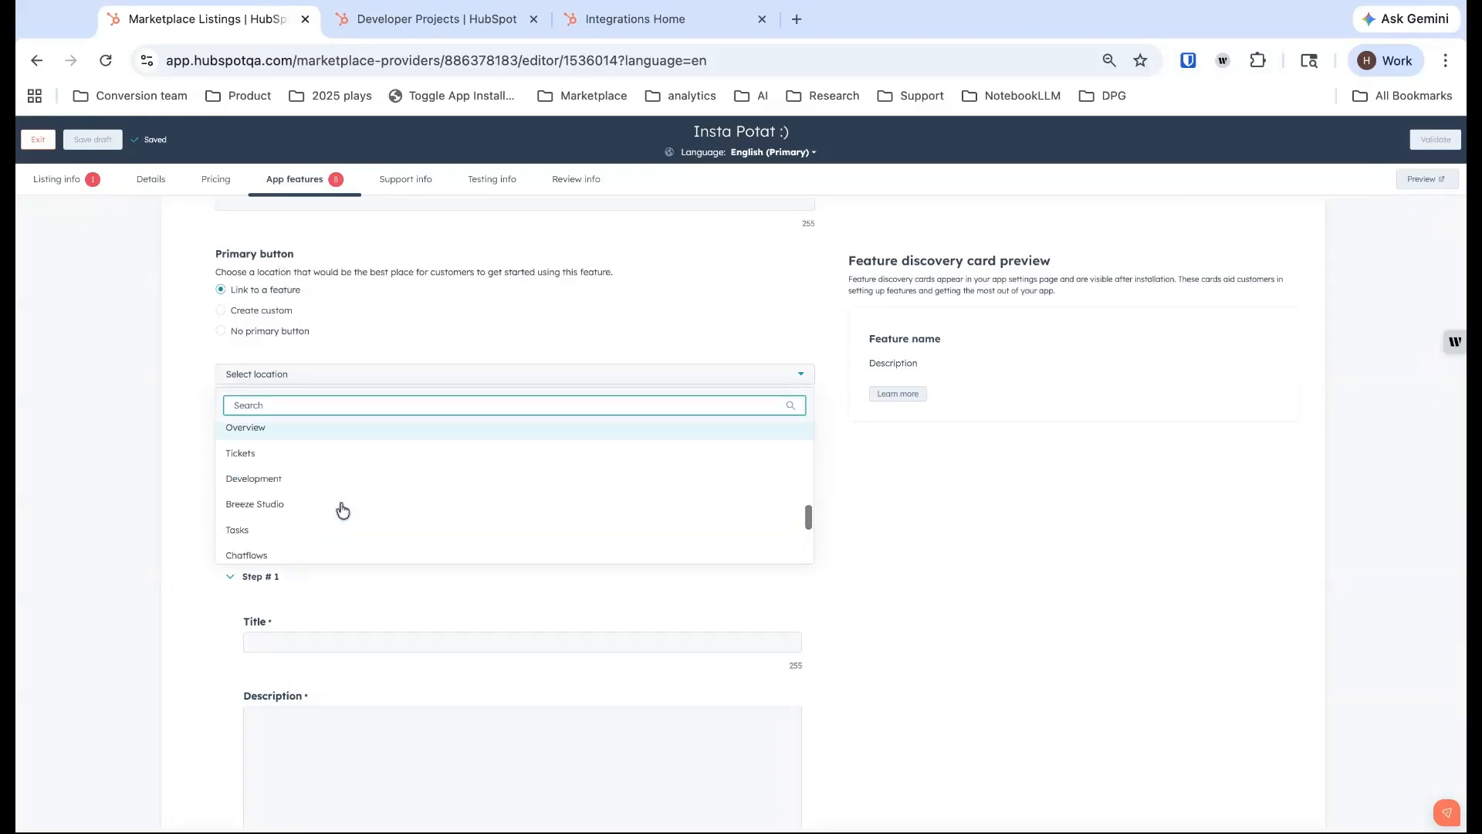
click(128, 423)
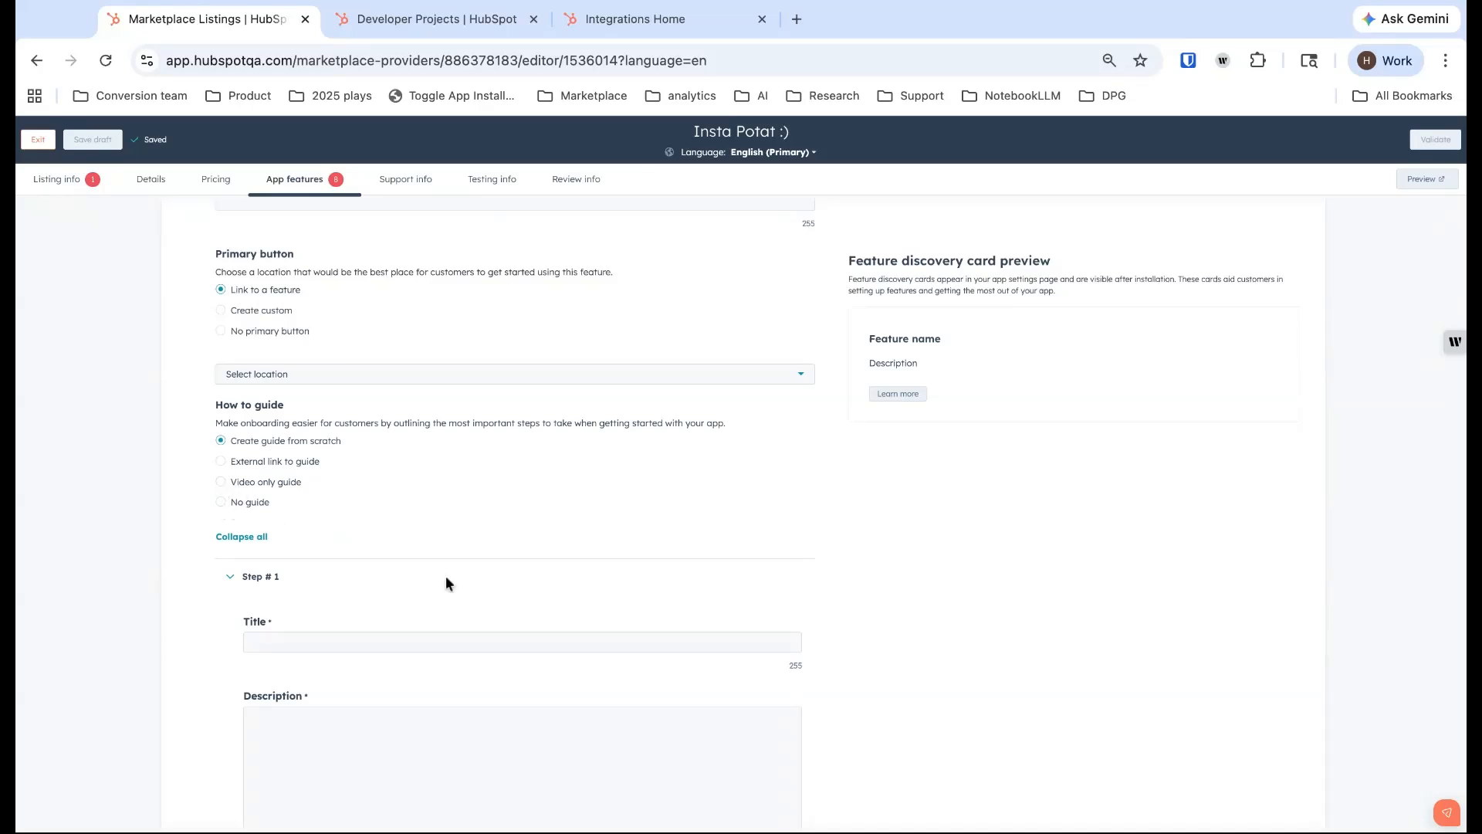
scroll(478, 603, down, 2)
scroll(665, 678, up, 5)
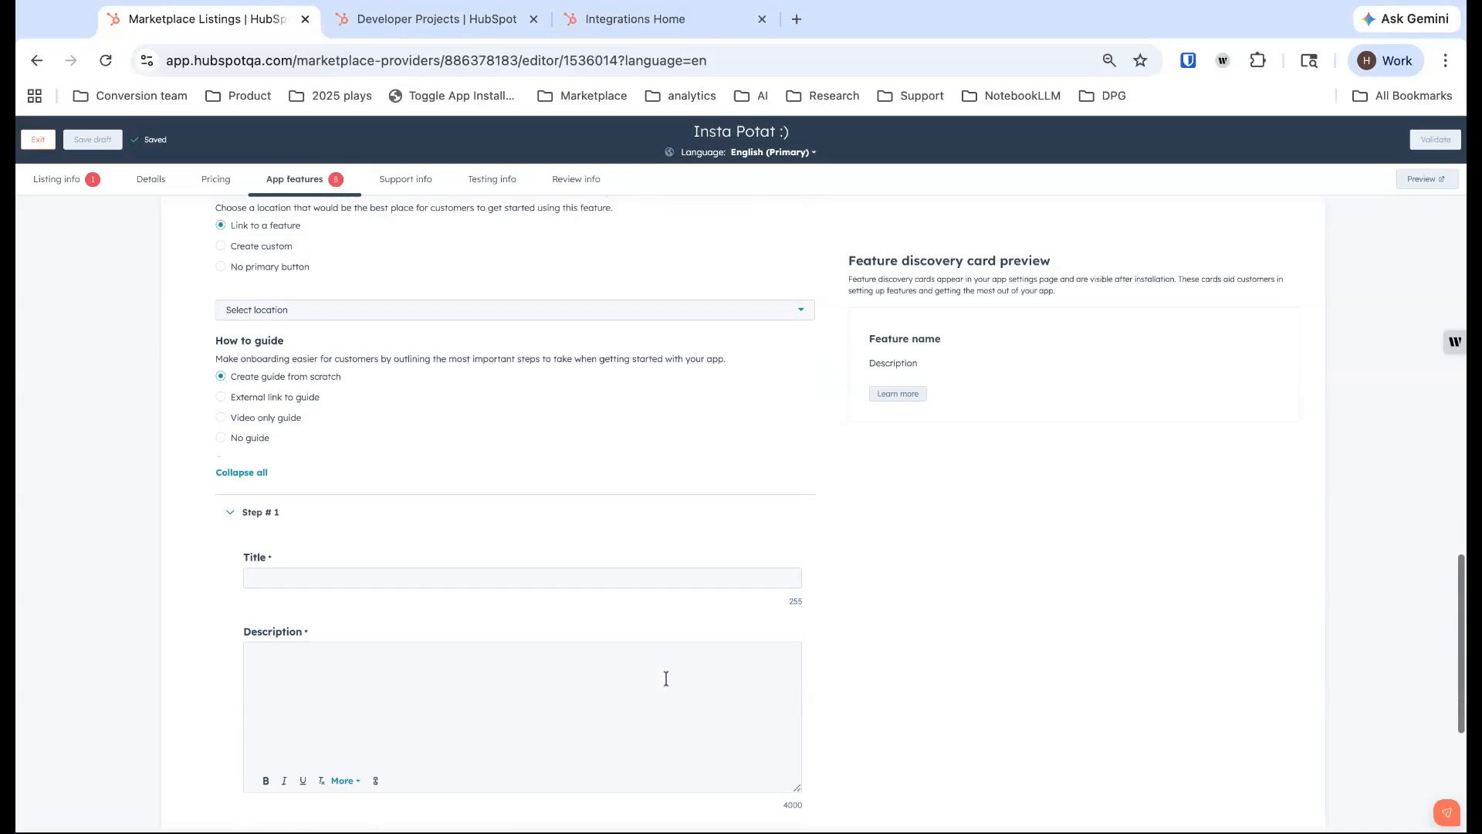
scroll(1031, 559, up, 8)
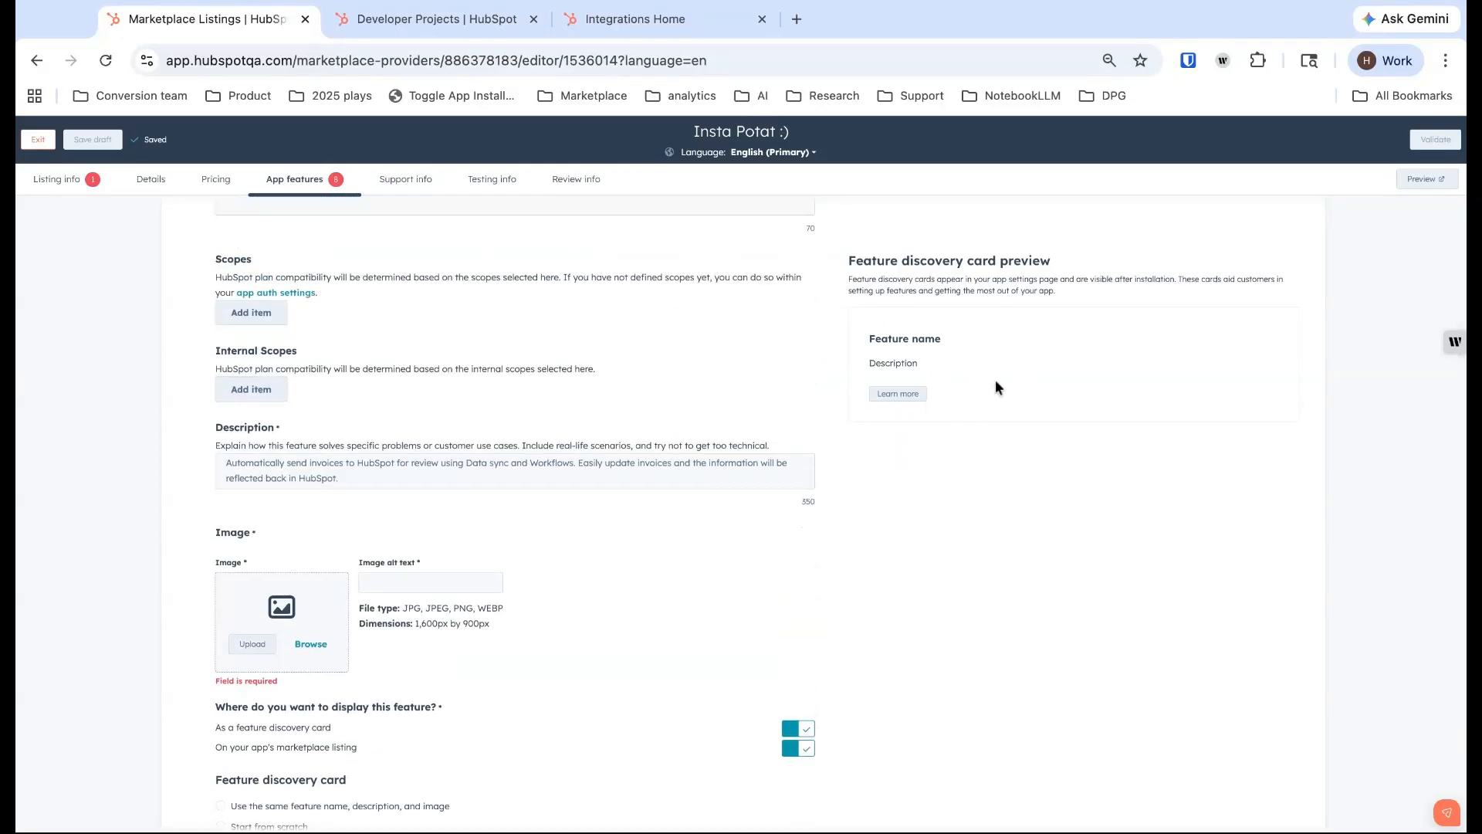
scroll(829, 711, down, 1)
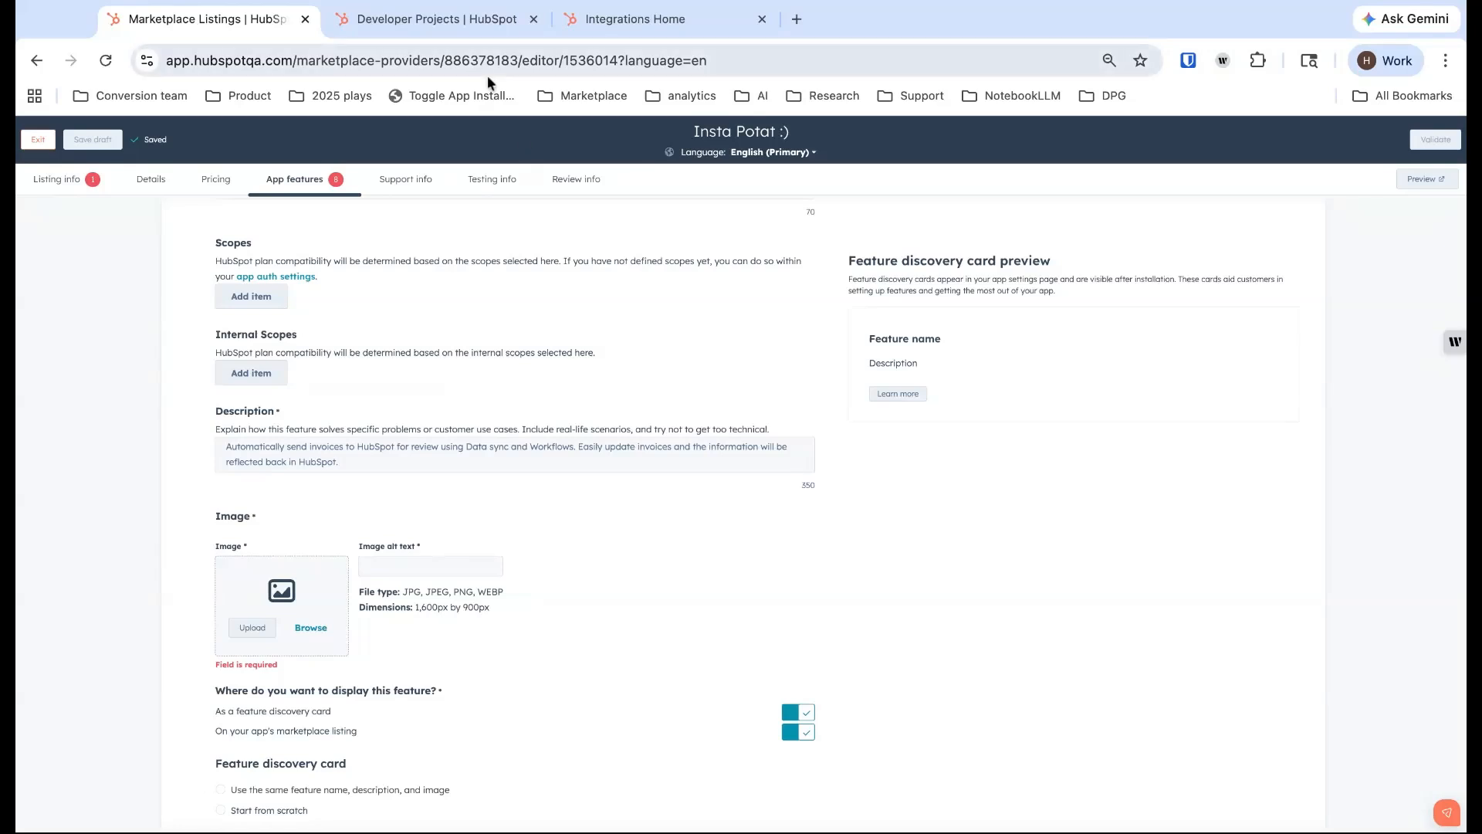
Step: Compare the listing's app features with the feature discovery cards shown in the installed Insta Potat :) app
click(437, 18)
click(610, 21)
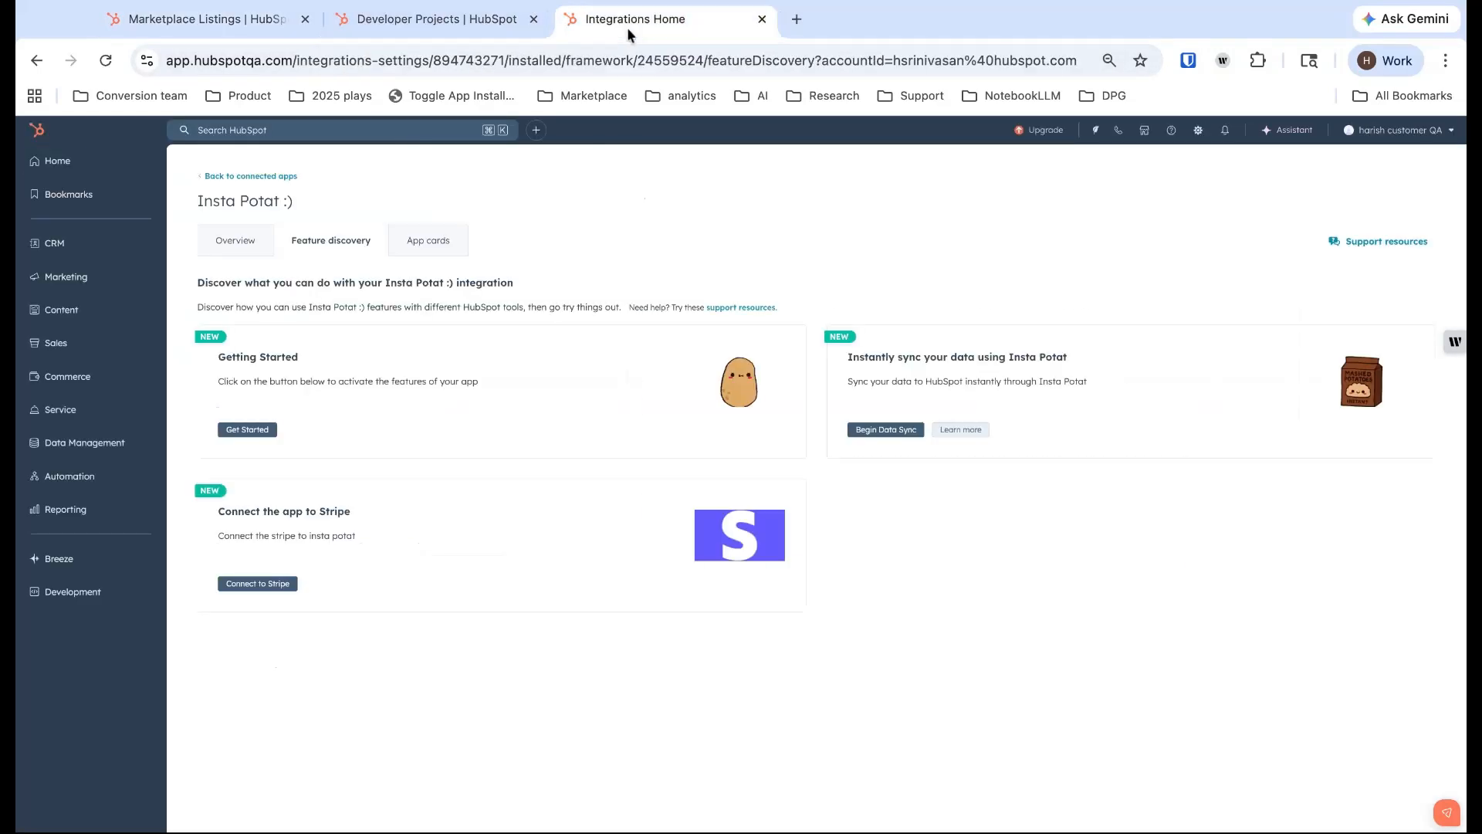
click(271, 23)
scroll(627, 391, up, 5)
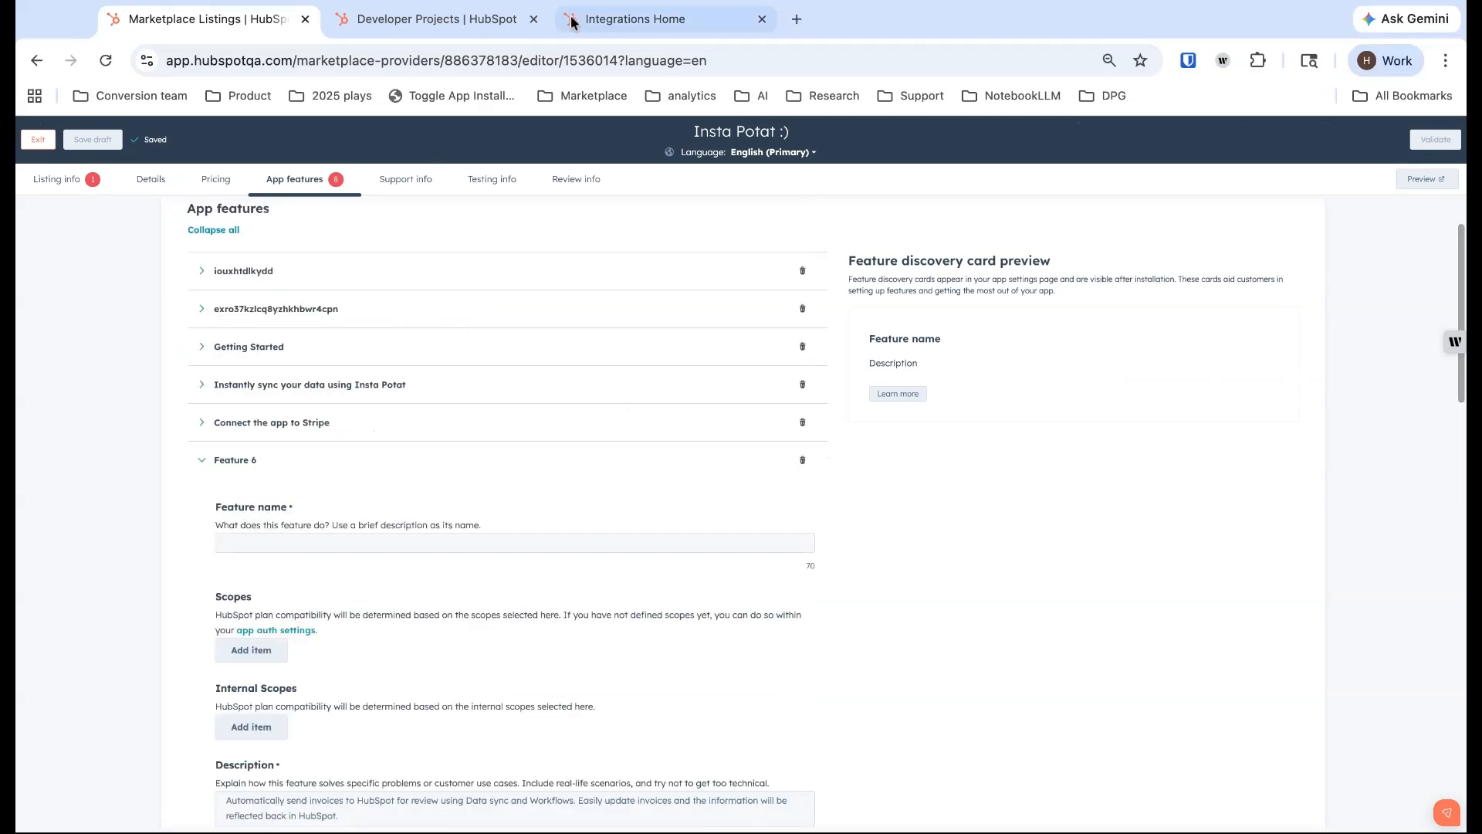
click(639, 17)
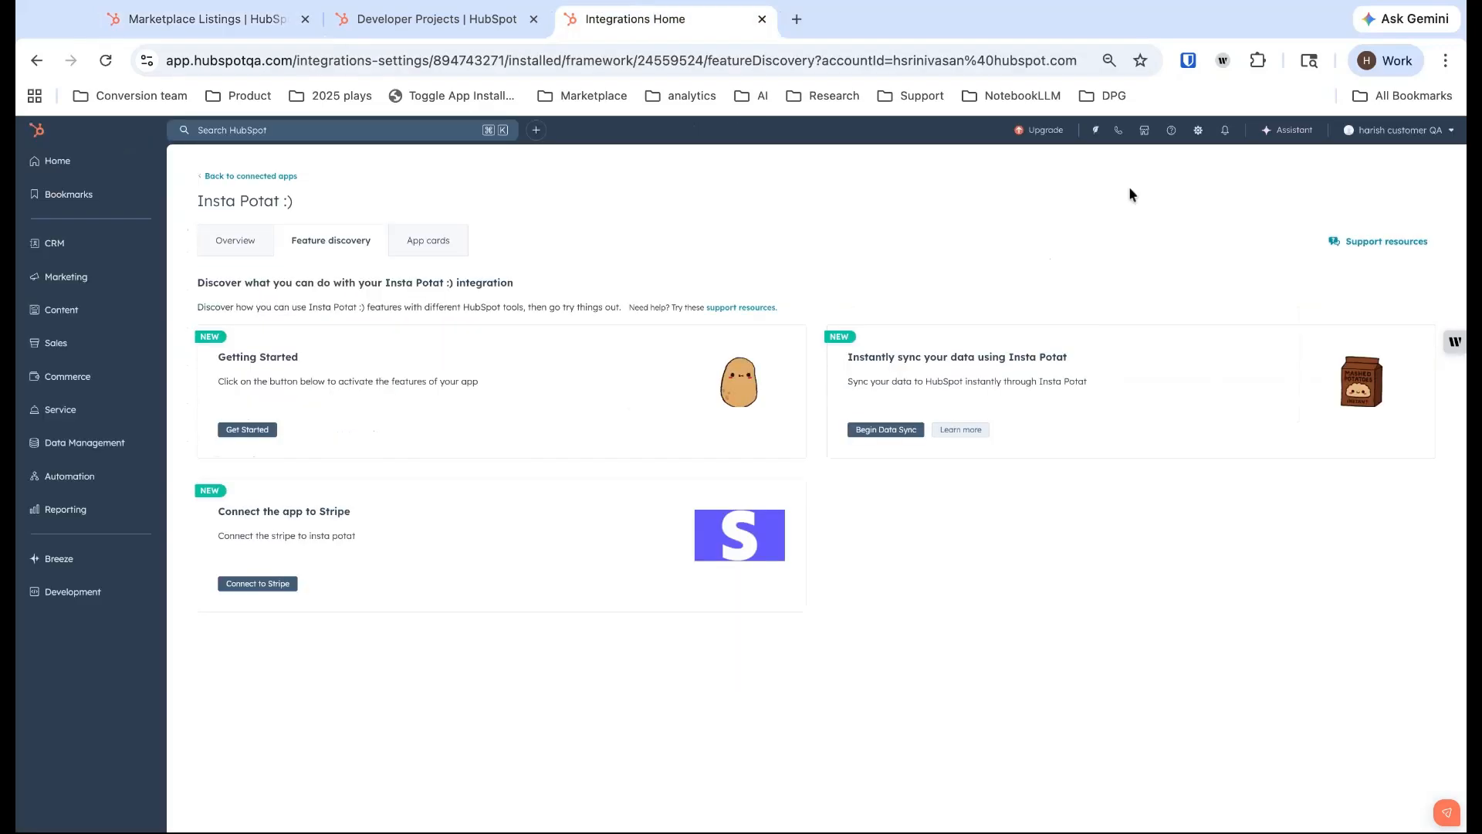